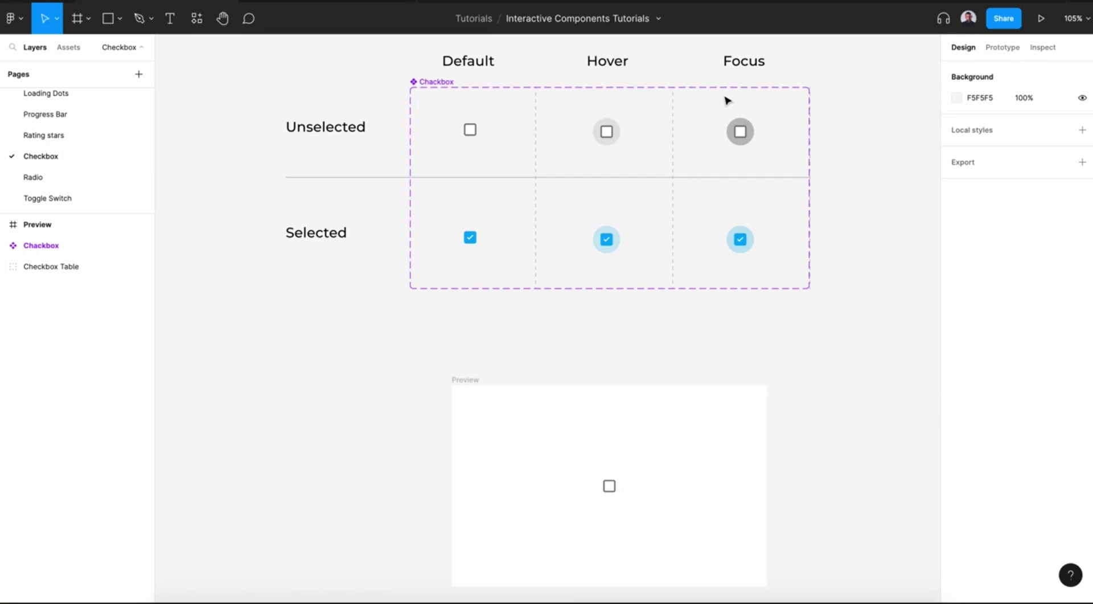
- Show the prototype connections between the checkbox variants and select the Preview frame
click(997, 50)
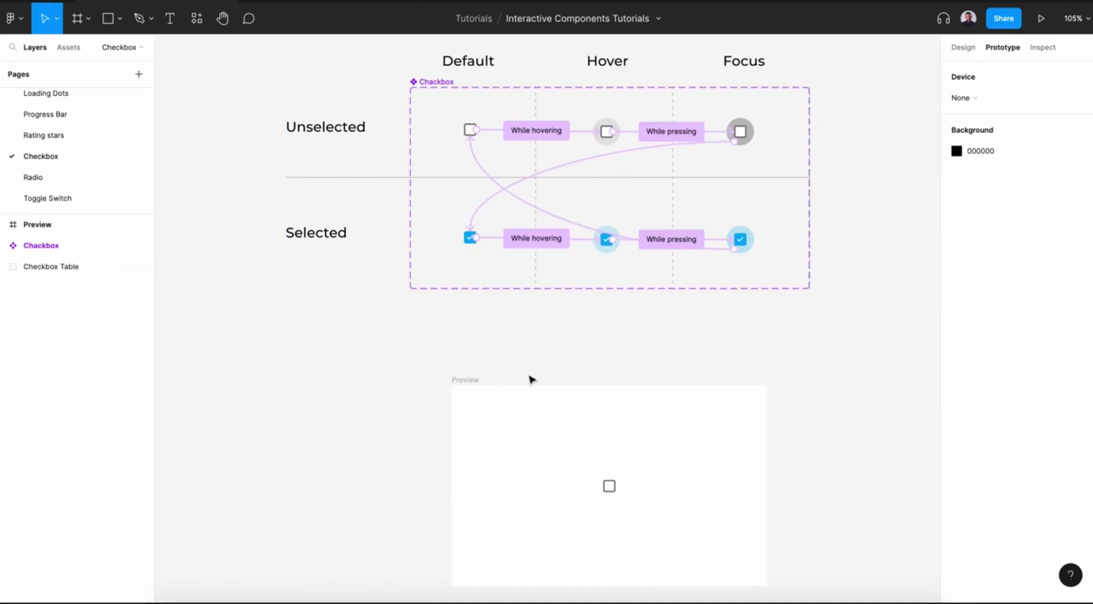
click(474, 383)
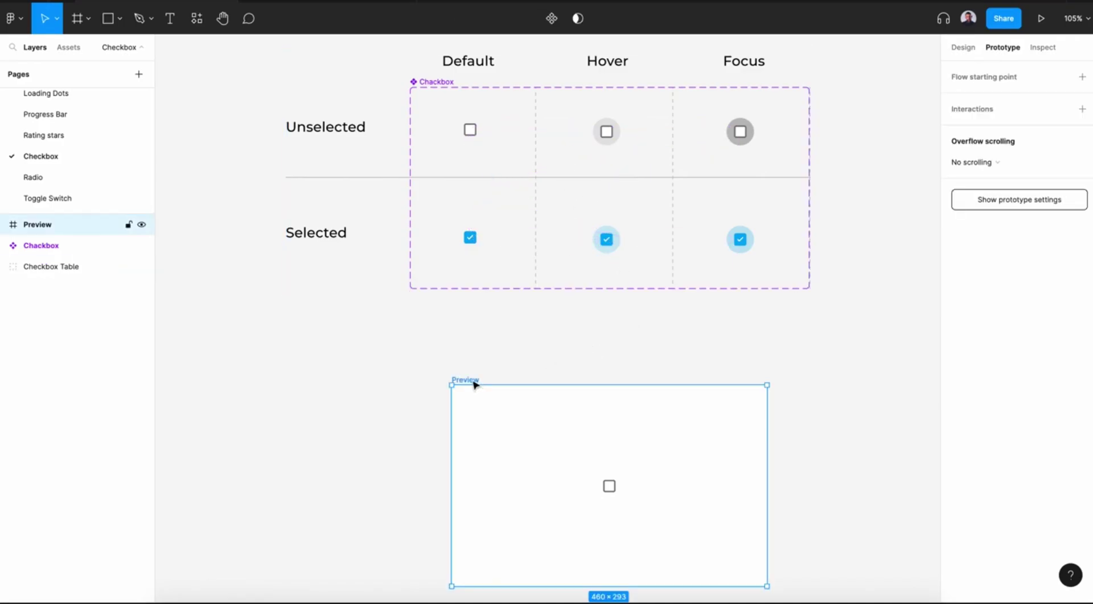
- Present the Preview frame, try the checkbox's hover and press, then check and uncheck it
click(335, 5)
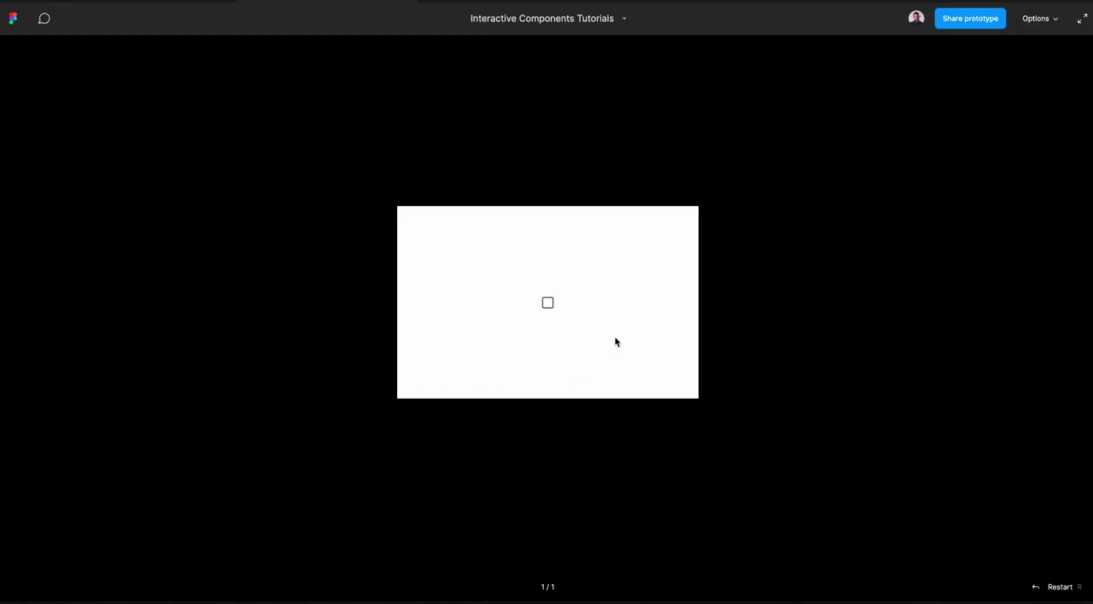
click(548, 306)
click(550, 307)
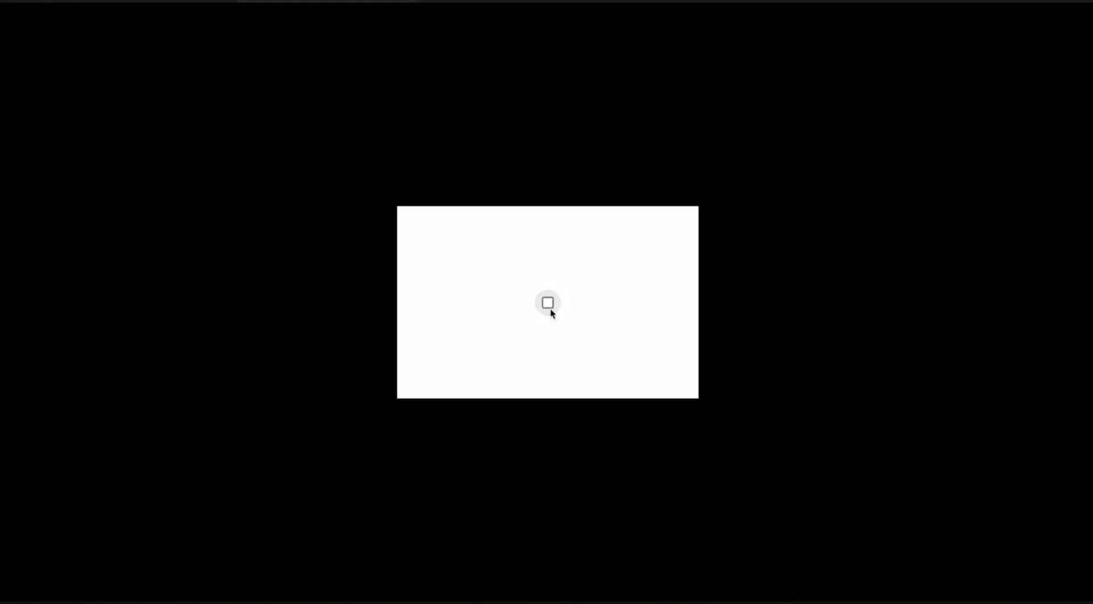
click(549, 306)
click(549, 306)
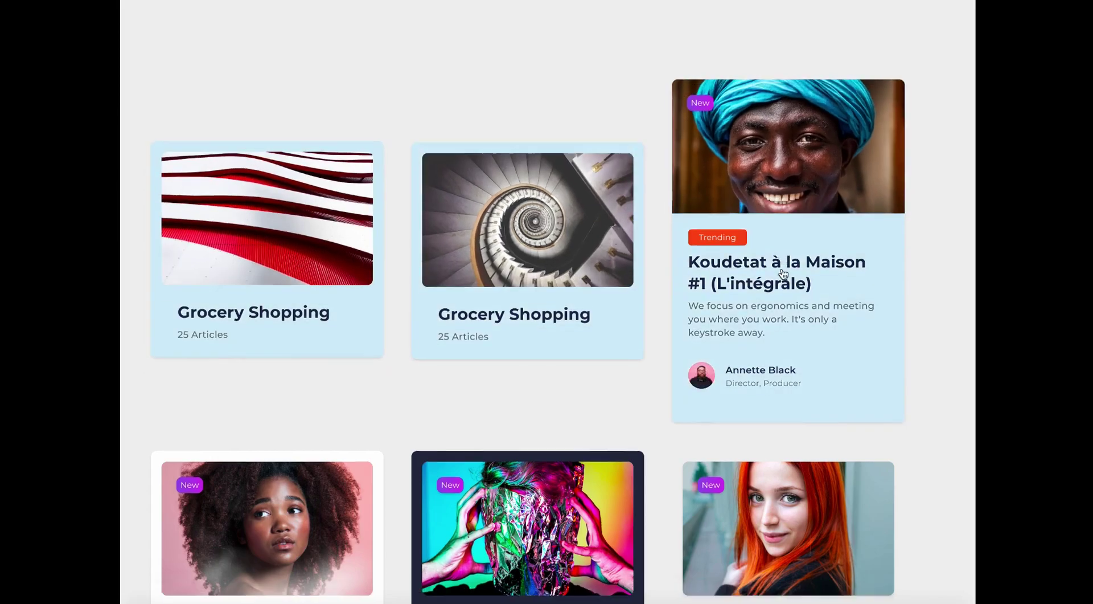
- Scroll the card prototype and click the dark, left and middle sneaker cards
scroll(323, 234, down, 8)
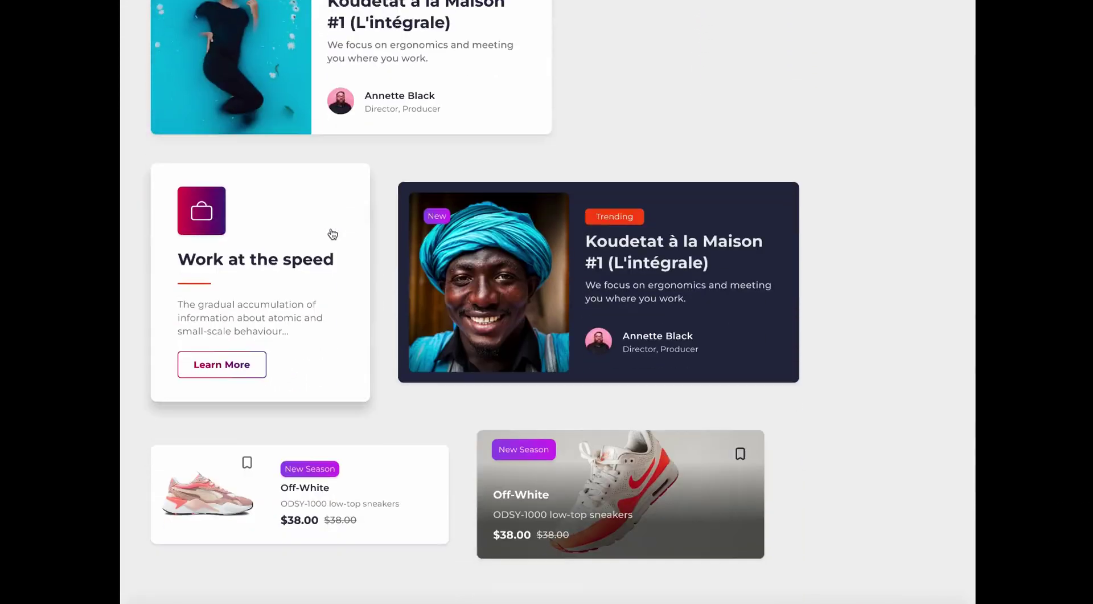
scroll(323, 234, down, 4)
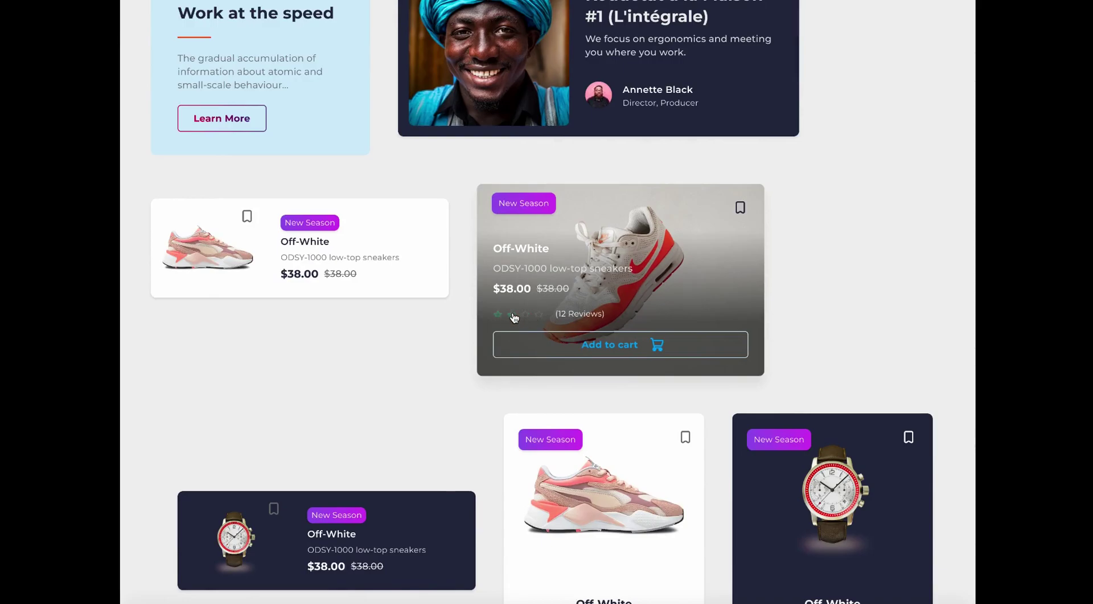
click(574, 354)
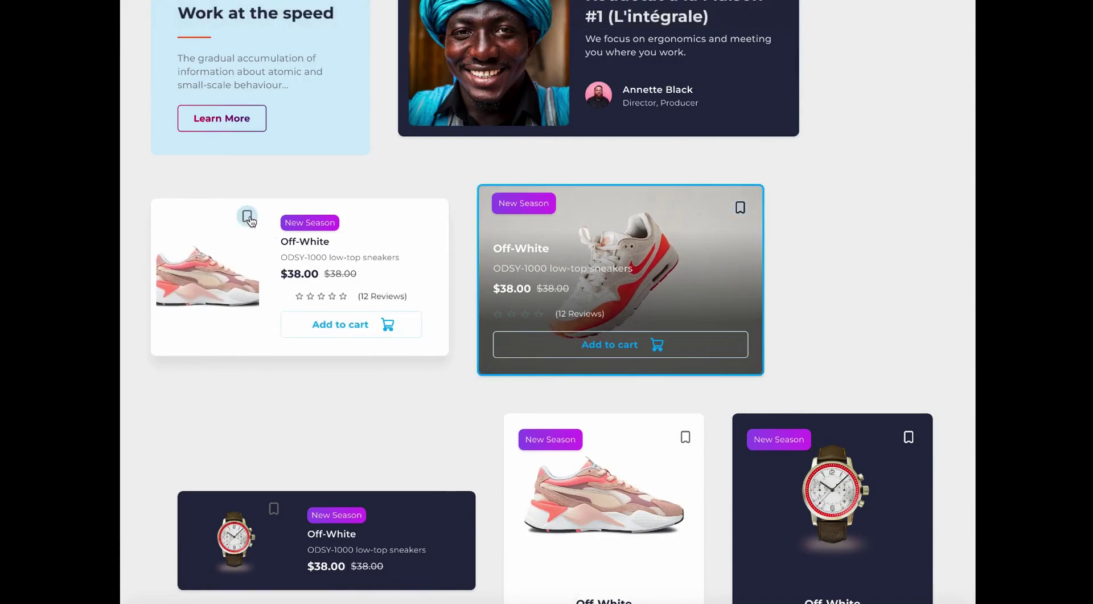
click(361, 326)
scroll(449, 398, down, 4)
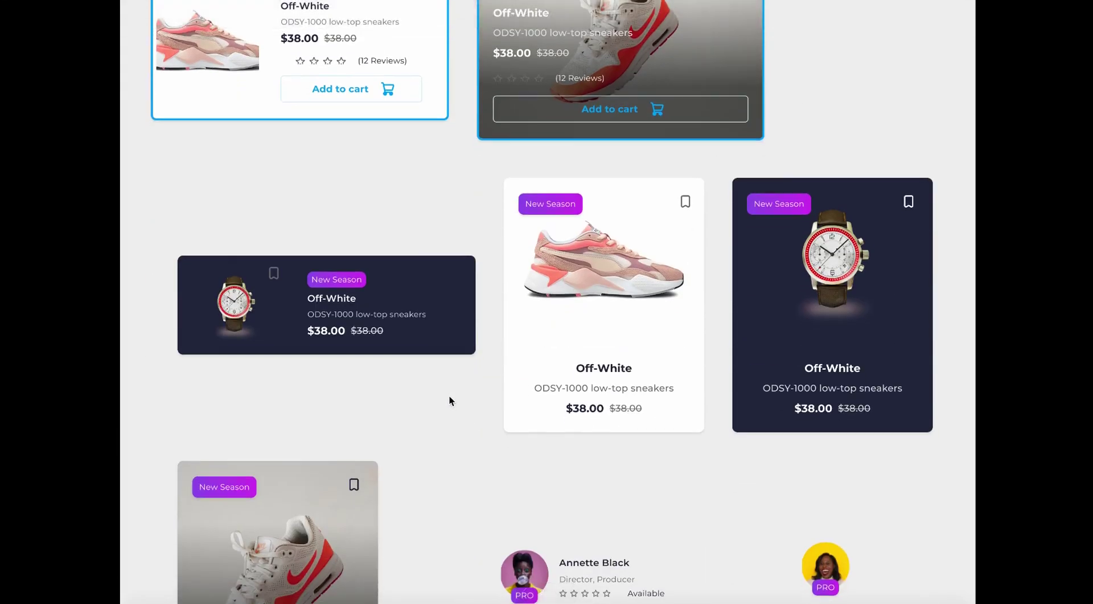
click(655, 339)
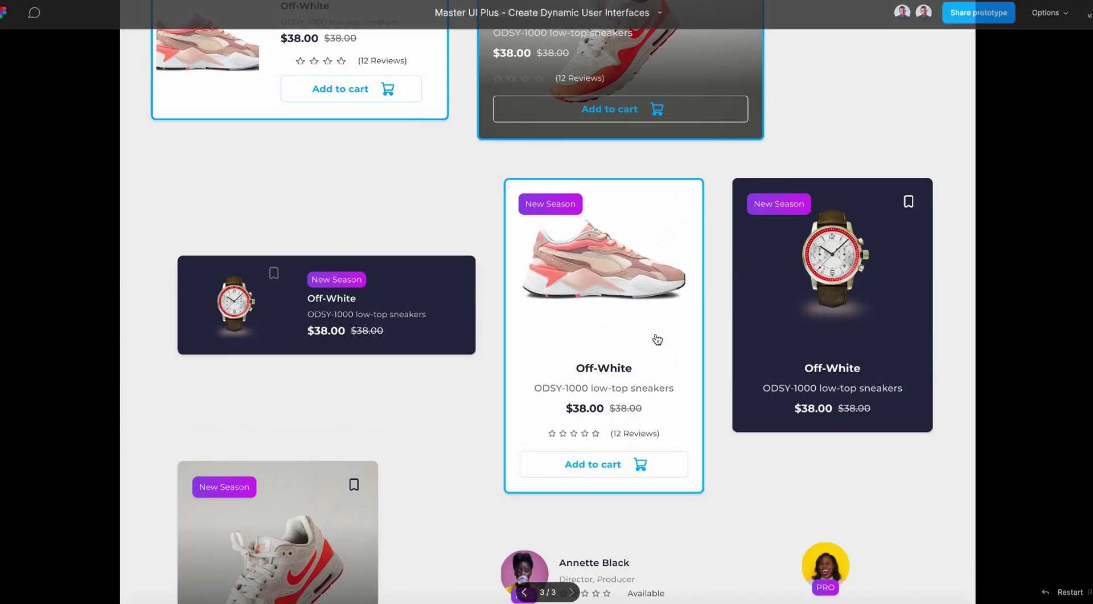
scroll(741, 341, down, 3)
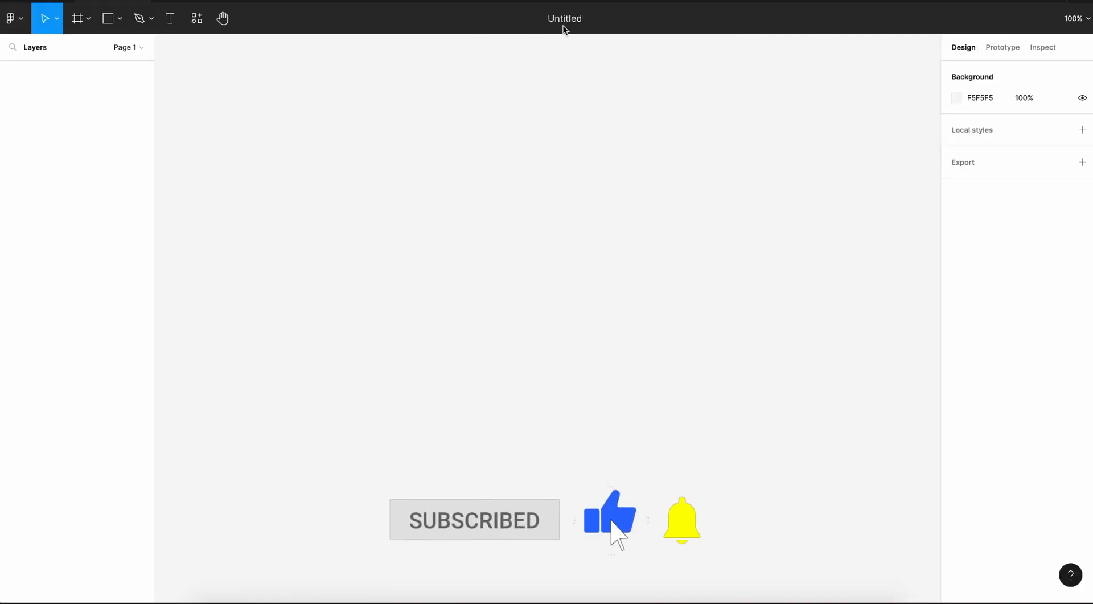
- Rename the new file to 'Checkbox'
double_click(561, 19)
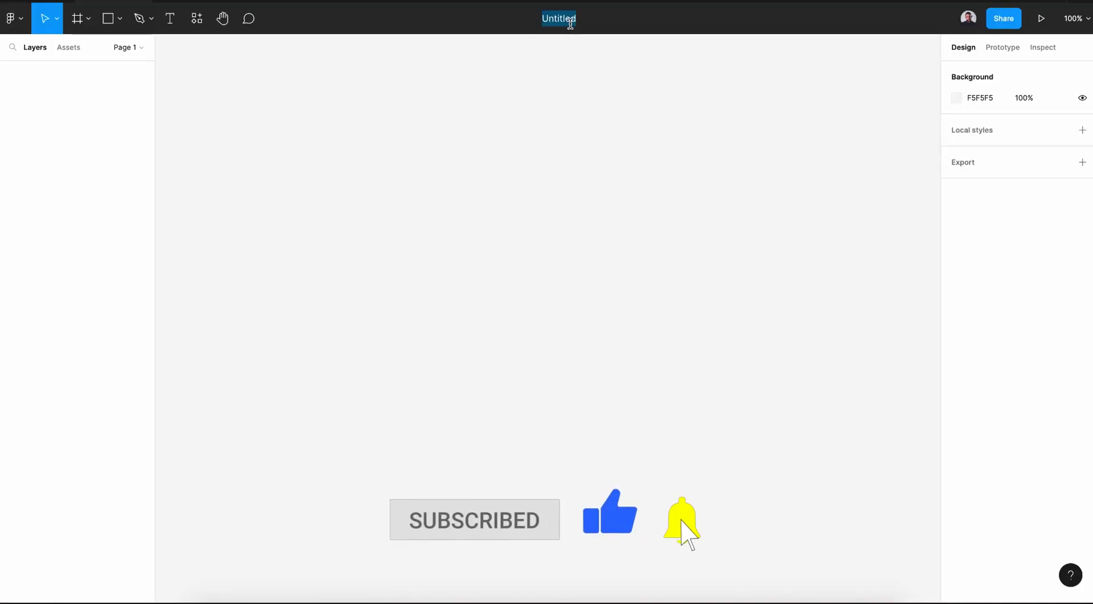
text(Checkbox)
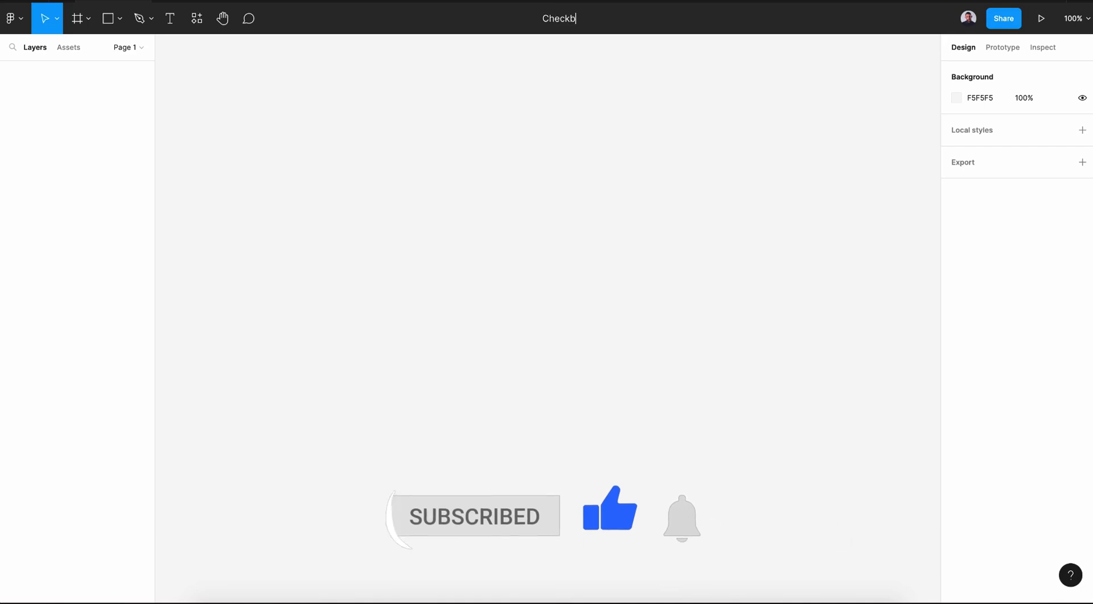
key(Return)
- Draw a 40×40 ellipse and give it a light grey EAEAEA fill
click(108, 19)
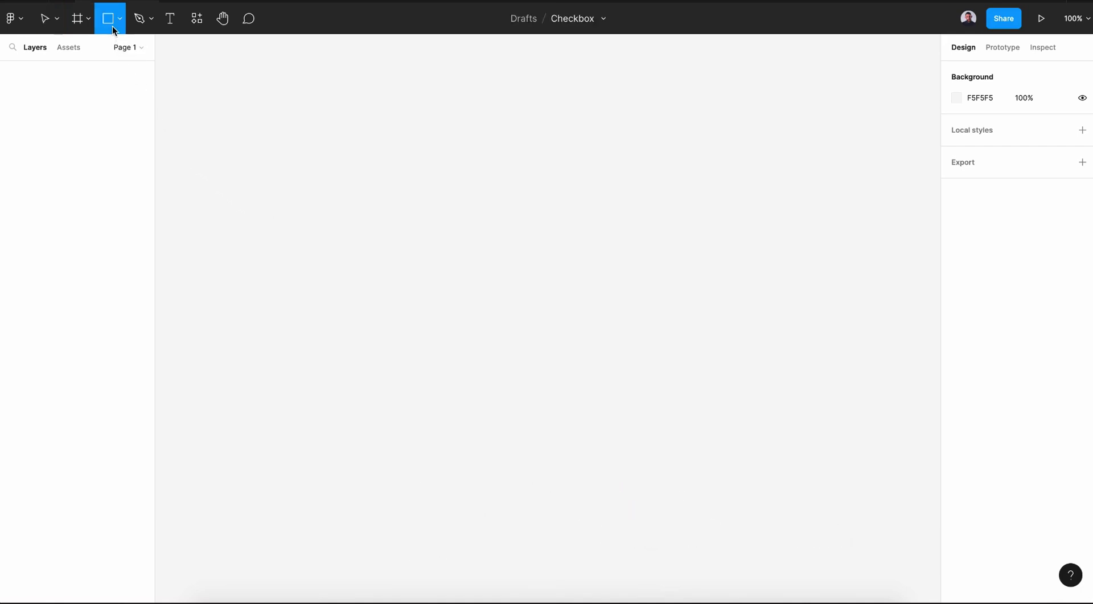
click(121, 26)
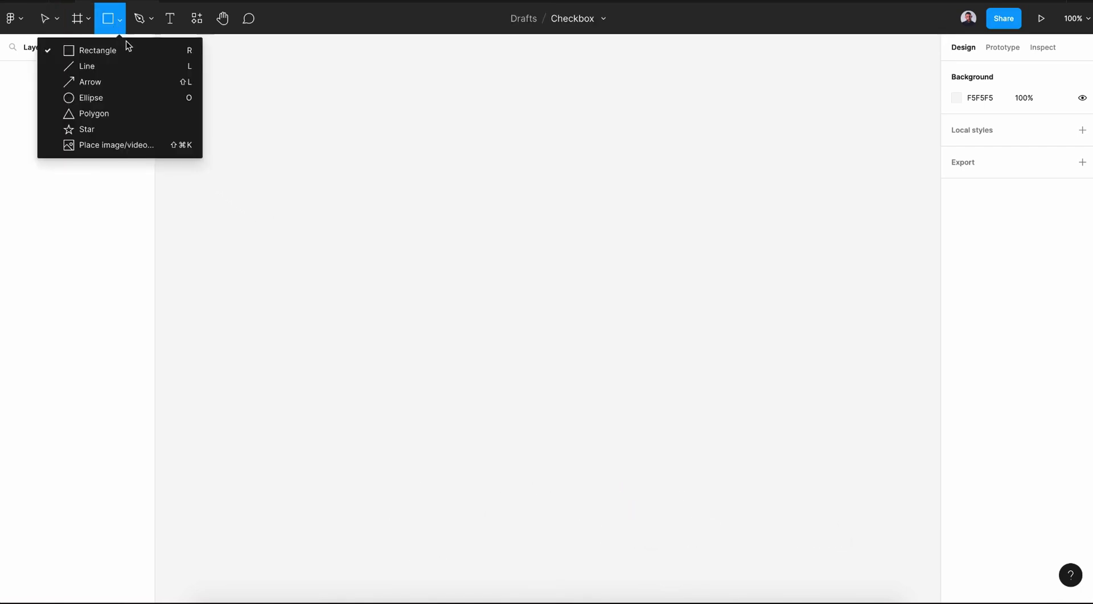
click(116, 94)
drag(391, 183, 418, 209)
click(956, 251)
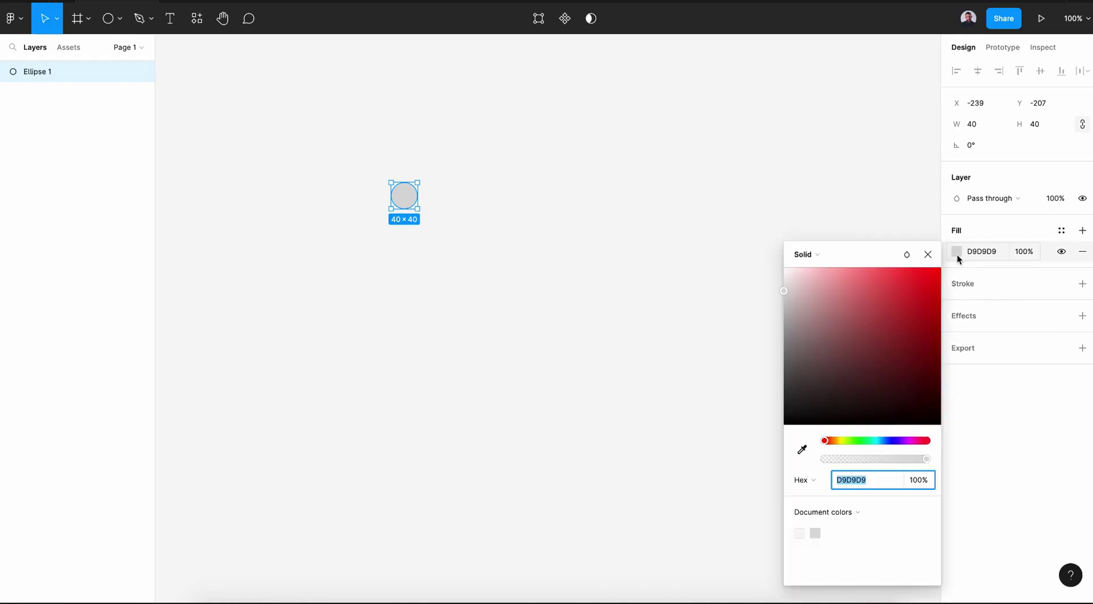
drag(787, 290, 786, 287)
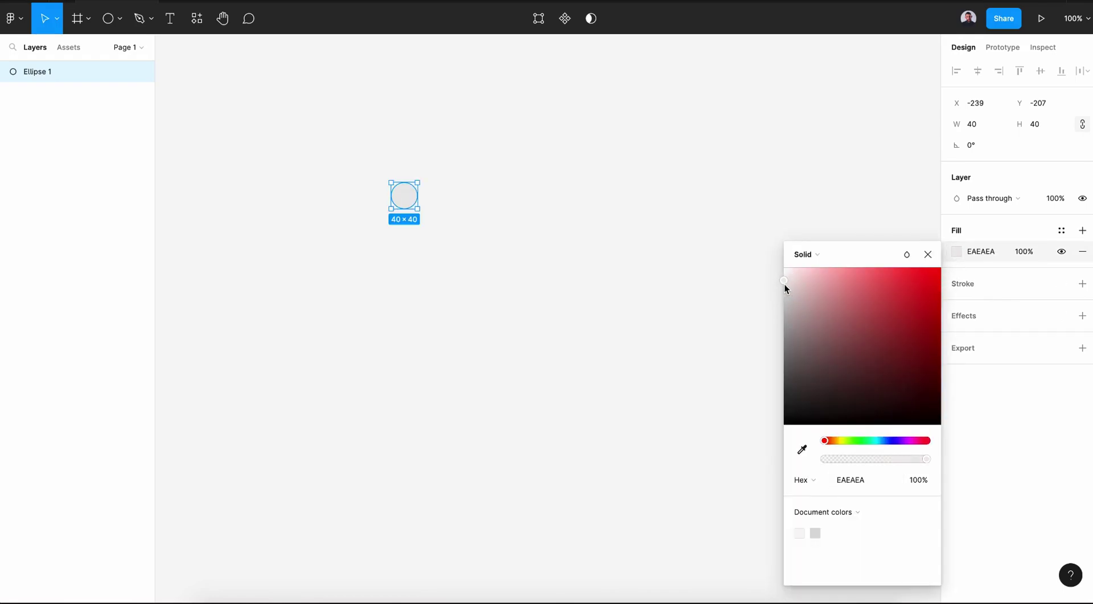
key(Escape)
click(116, 31)
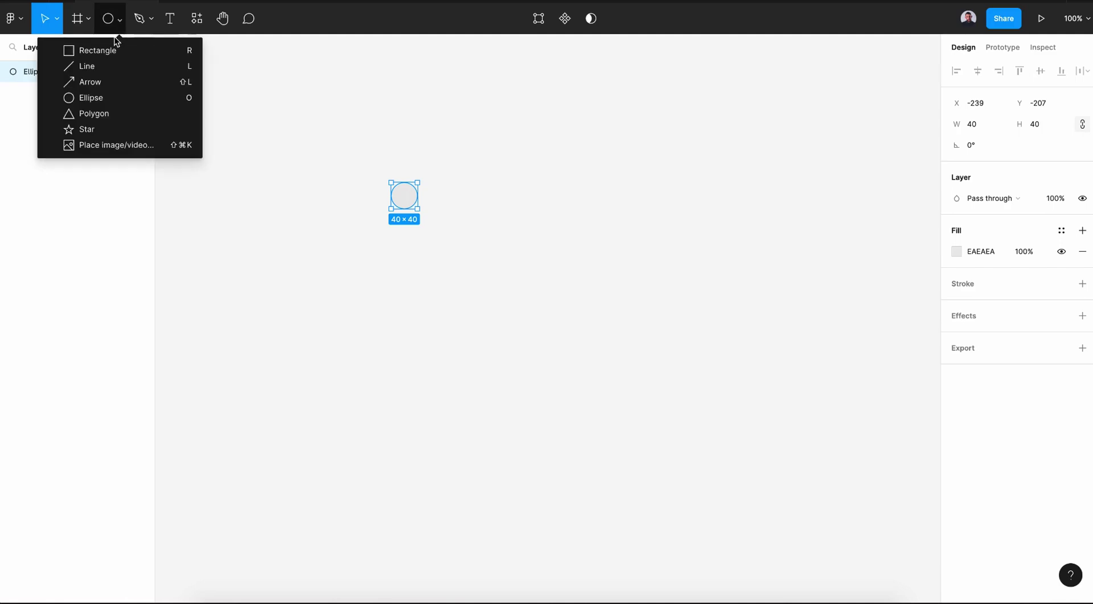
- Draw a 24×24 square over the grey circle and give it corner radius 4
click(84, 53)
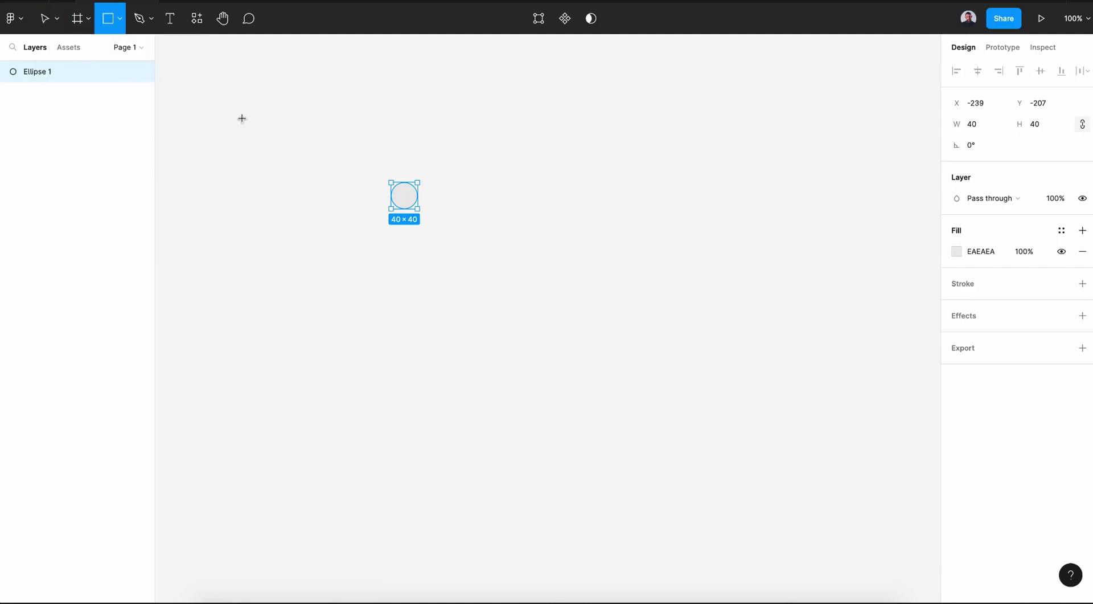
scroll(405, 186, up, 5)
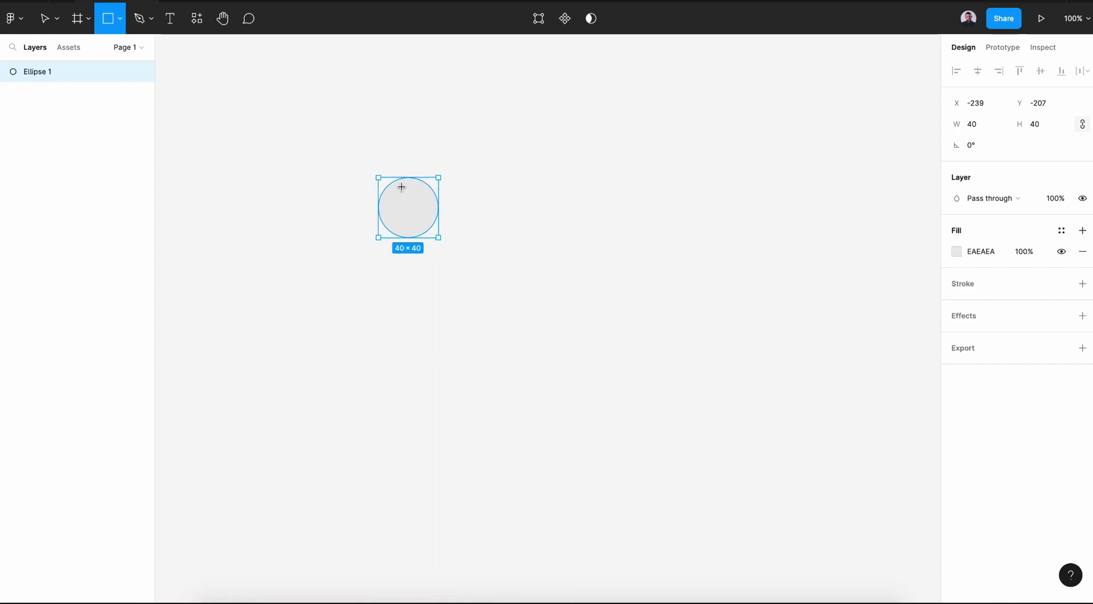
scroll(402, 186, up, 5)
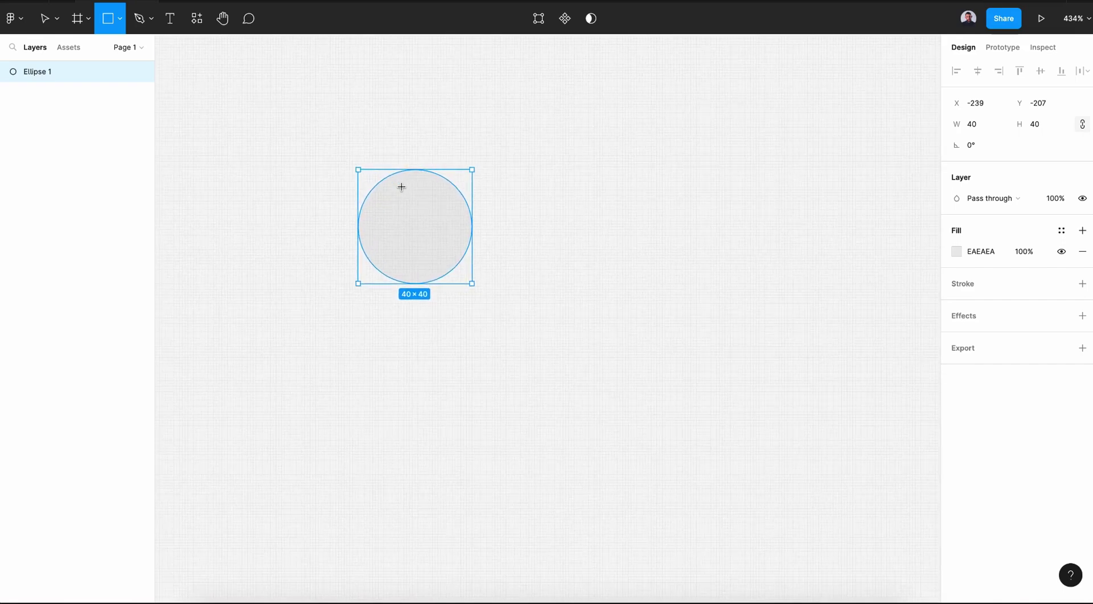
mouse_move(384, 195)
mouse_down()
mouse_move(454, 263)
mouse_move(430, 243)
mouse_up()
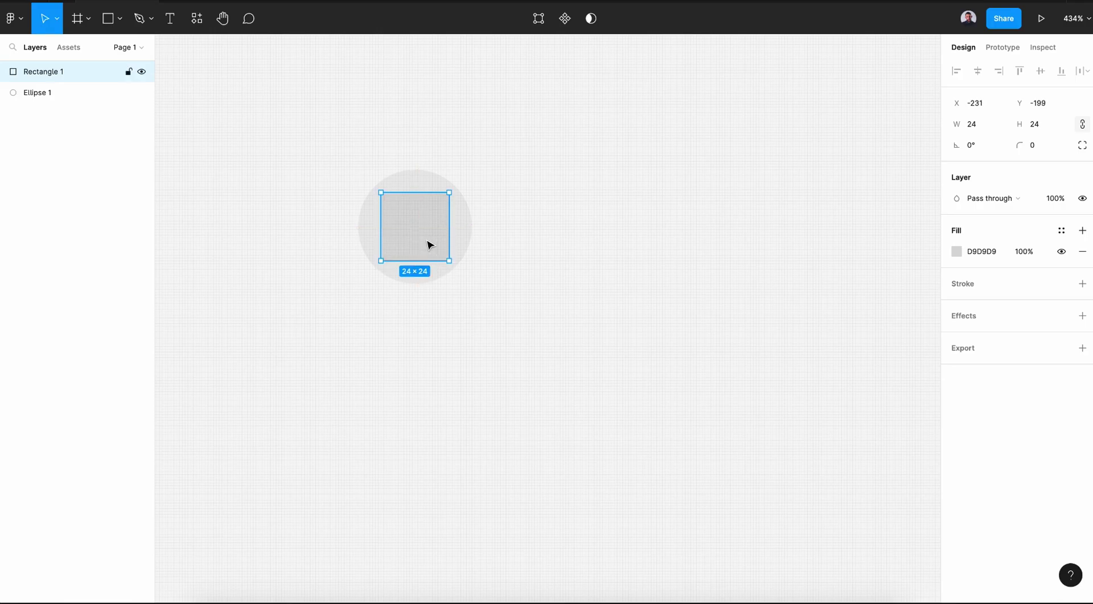
click(513, 239)
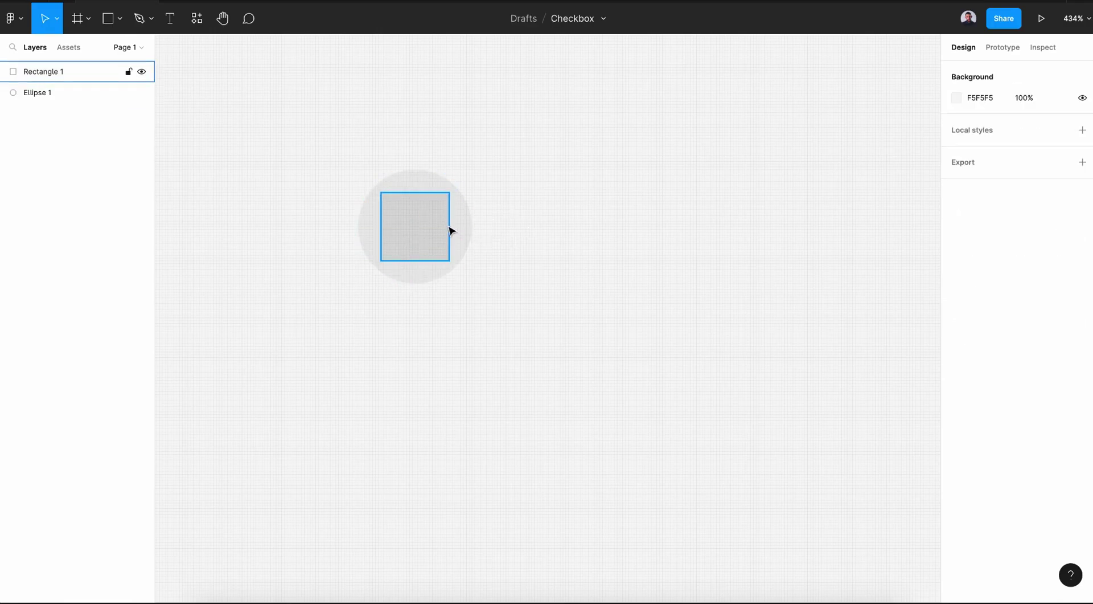
key(Tab)
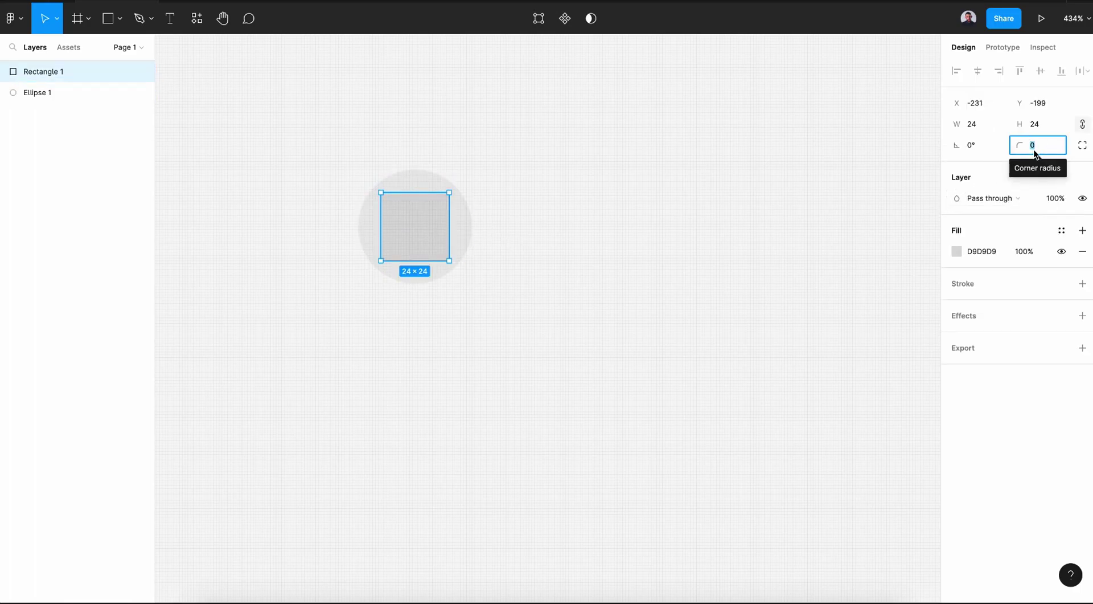
text(4)
key(Return)
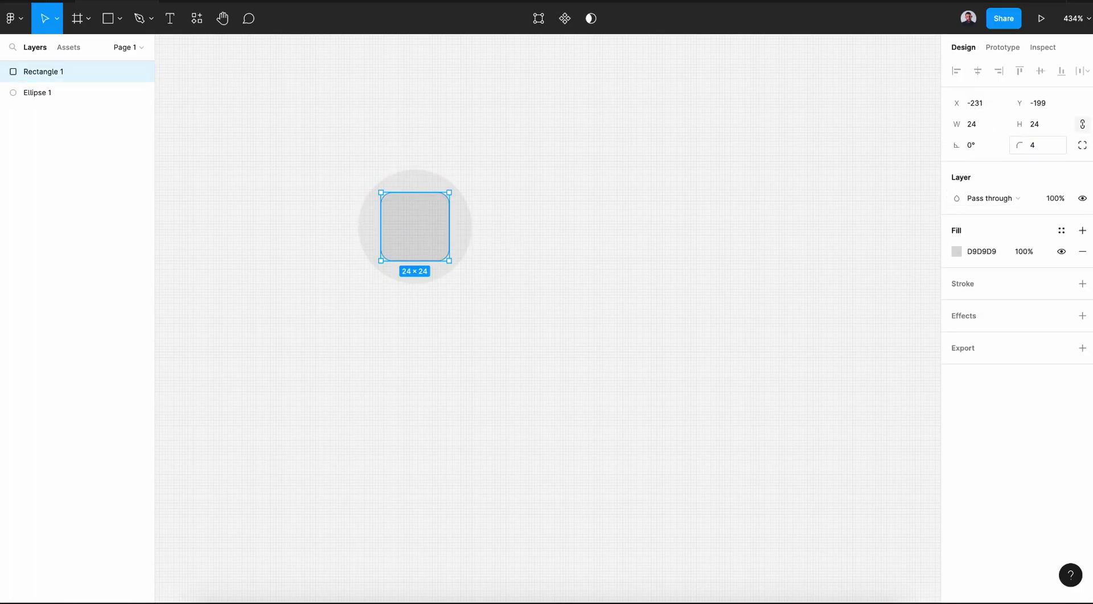
click(667, 267)
scroll(550, 264, down, 5)
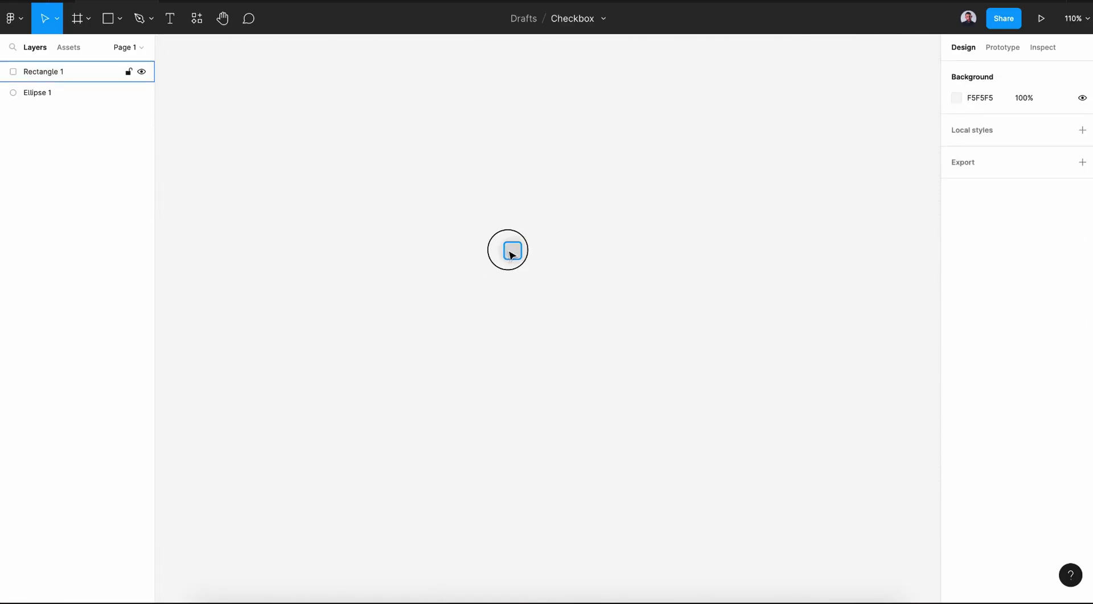
- Fill the rounded square with white FFFFFF
click(511, 249)
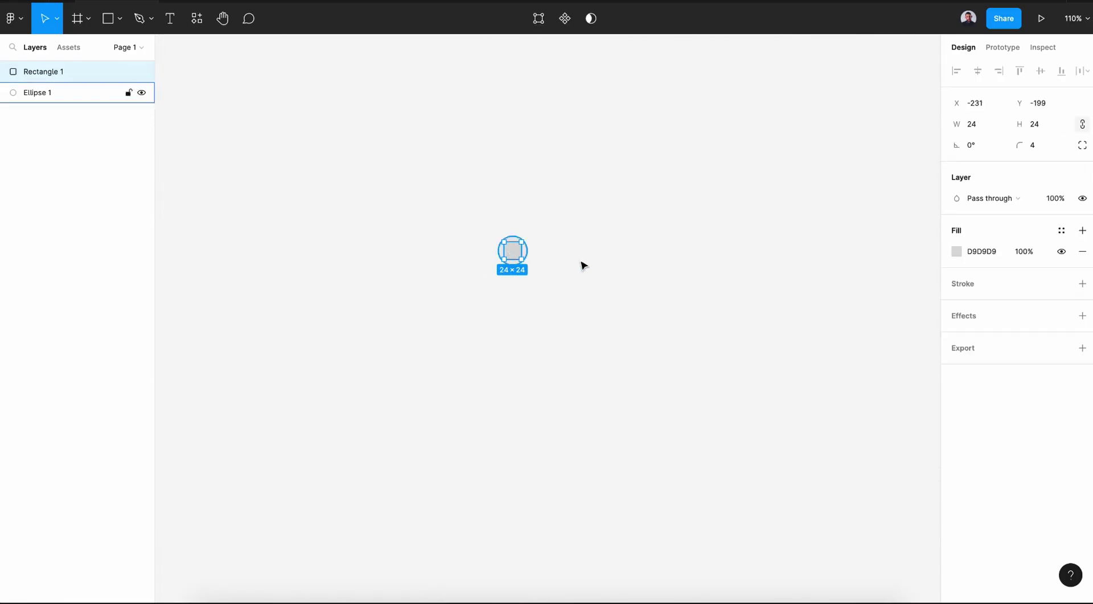
click(957, 251)
drag(826, 288, 783, 258)
key(Escape)
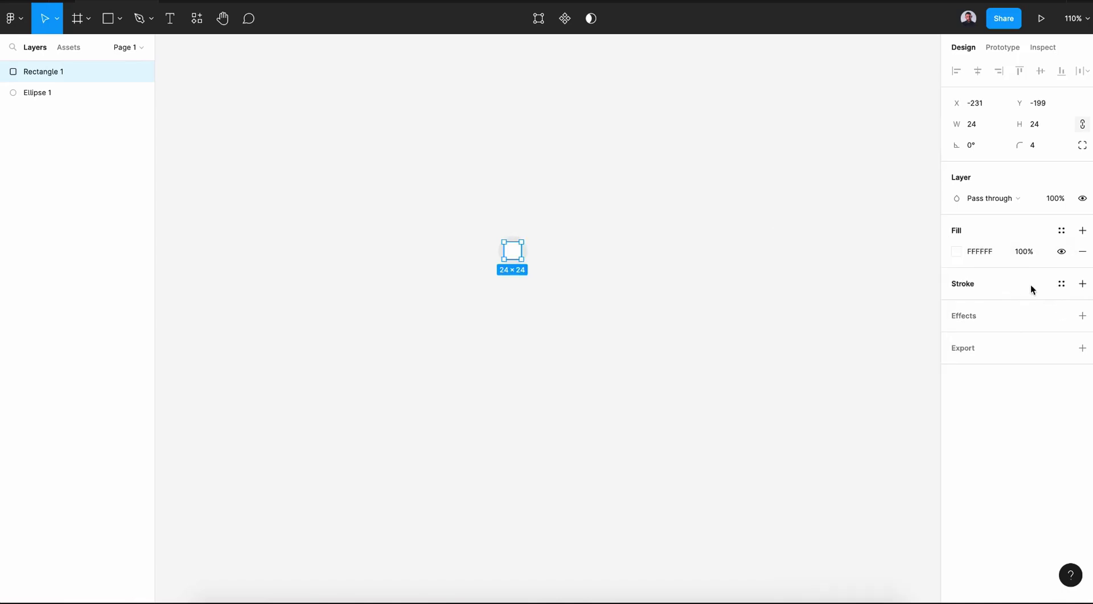
- Give the square a 2 px inside D2D2D2 stroke and select it with the circle
click(1083, 283)
drag(1020, 326, 1026, 328)
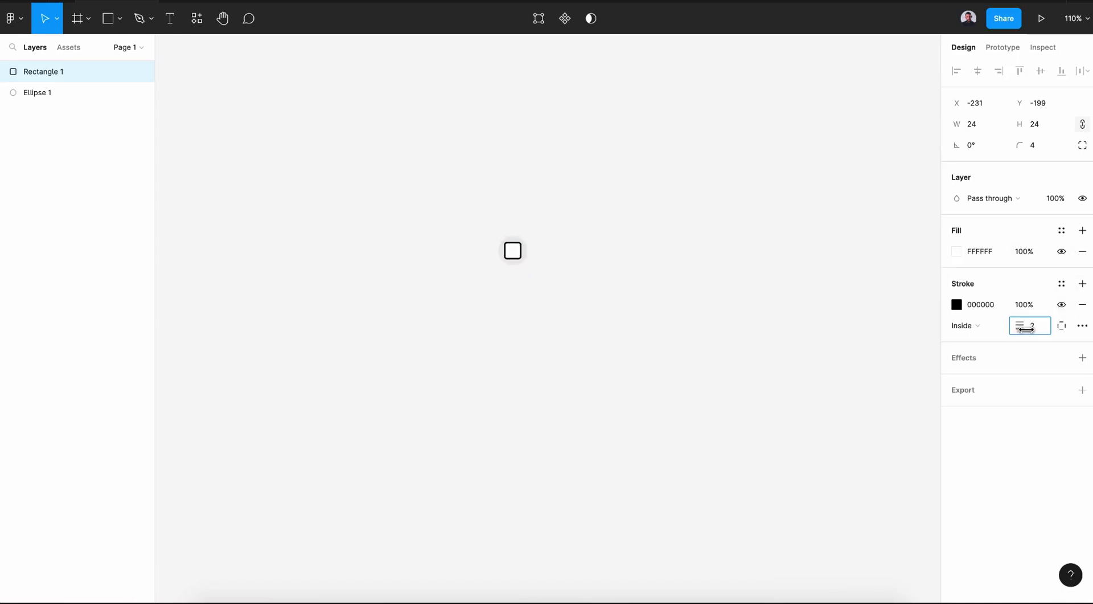
click(957, 304)
mouse_move(803, 301)
mouse_down()
mouse_move(784, 297)
mouse_move(781, 308)
mouse_up()
click(776, 307)
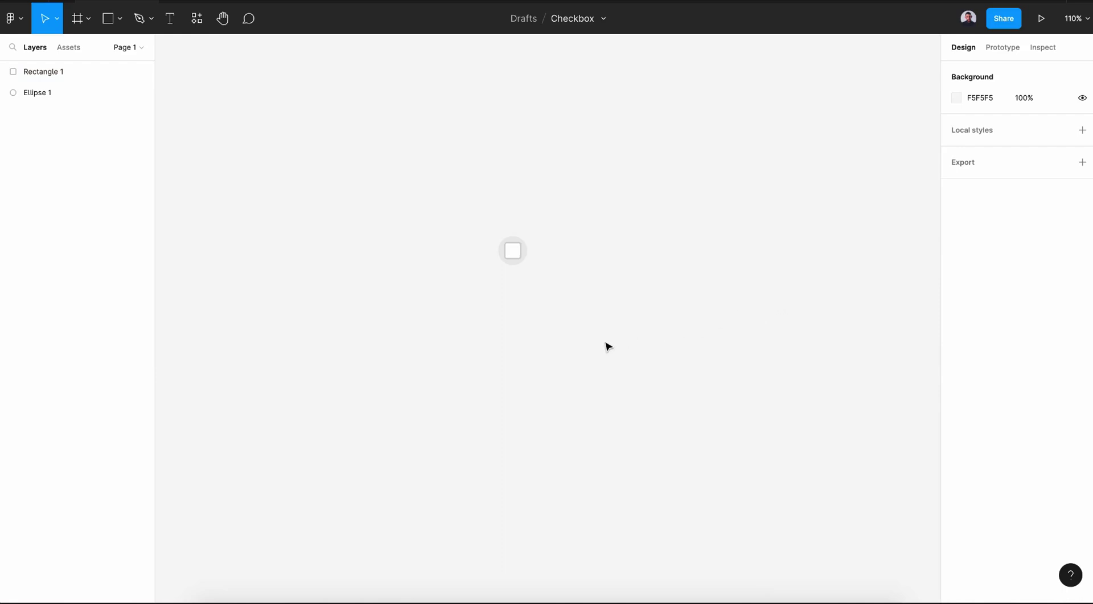
drag(488, 211, 546, 274)
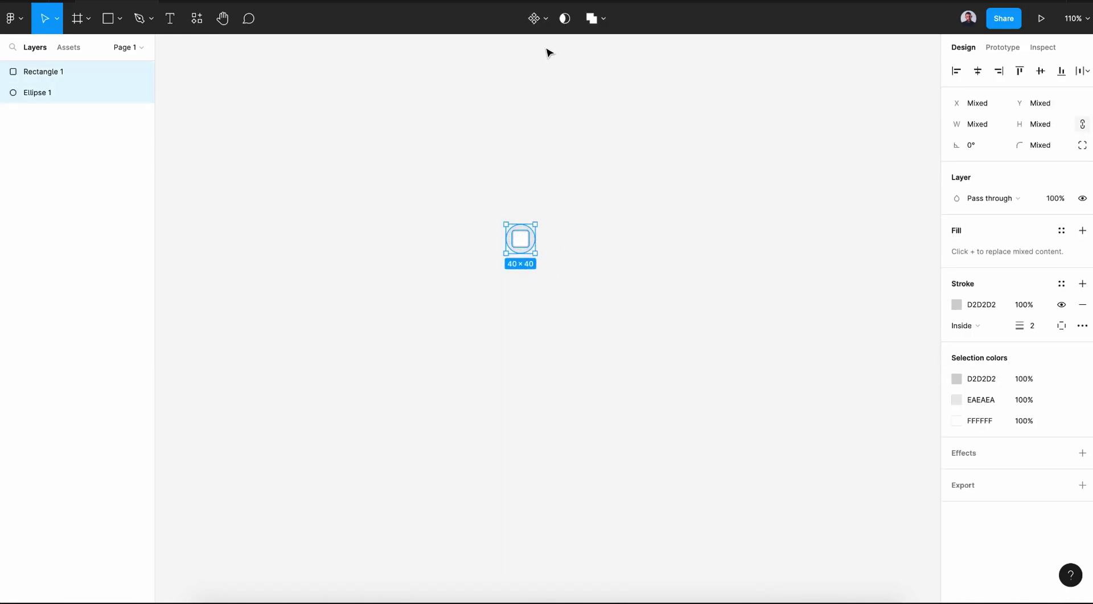
- Turn the square and circle into a component named 'Checkbox'
scroll(549, 134, down, 2)
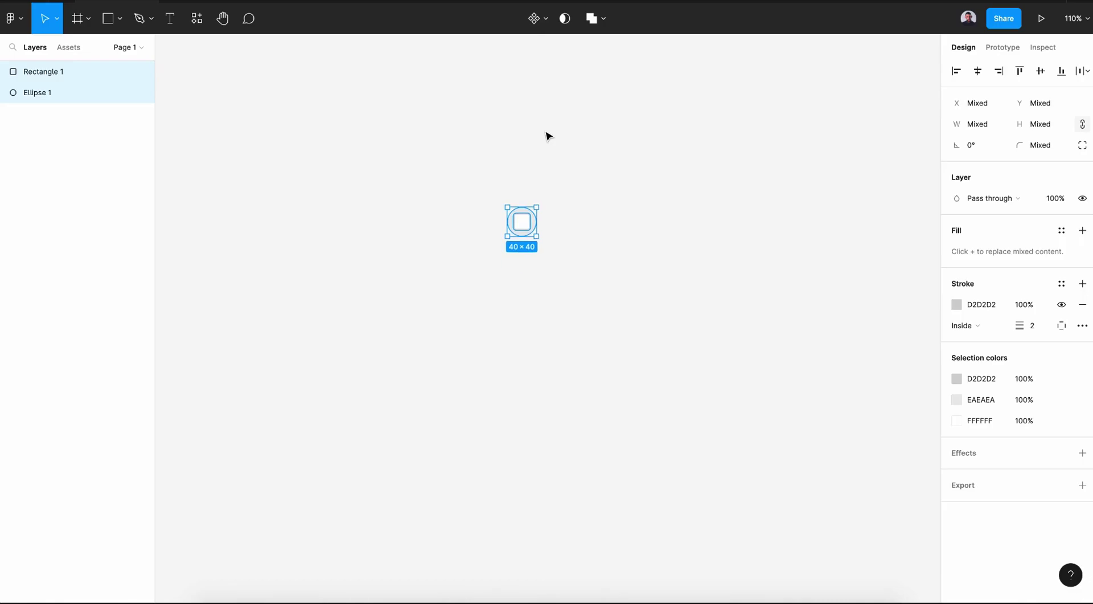
click(536, 20)
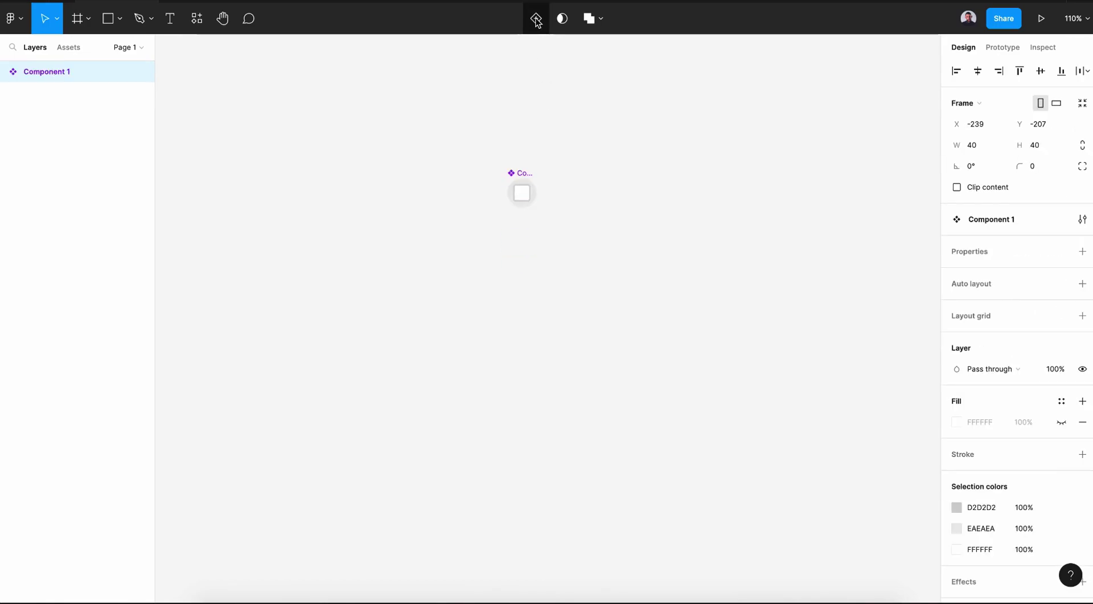
double_click(47, 71)
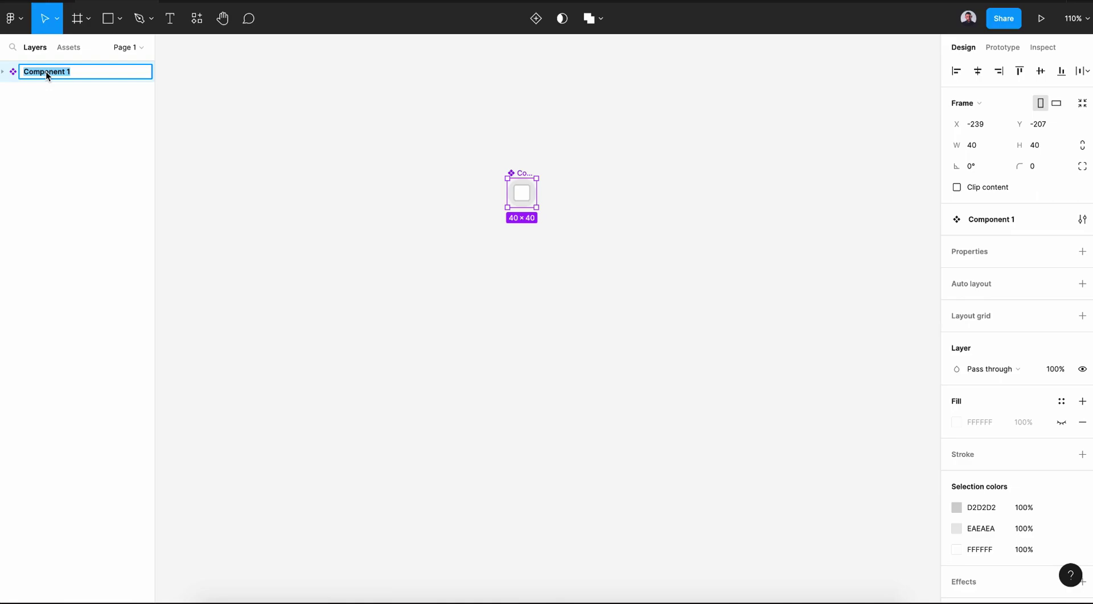
text(Checkbox)
key(Return)
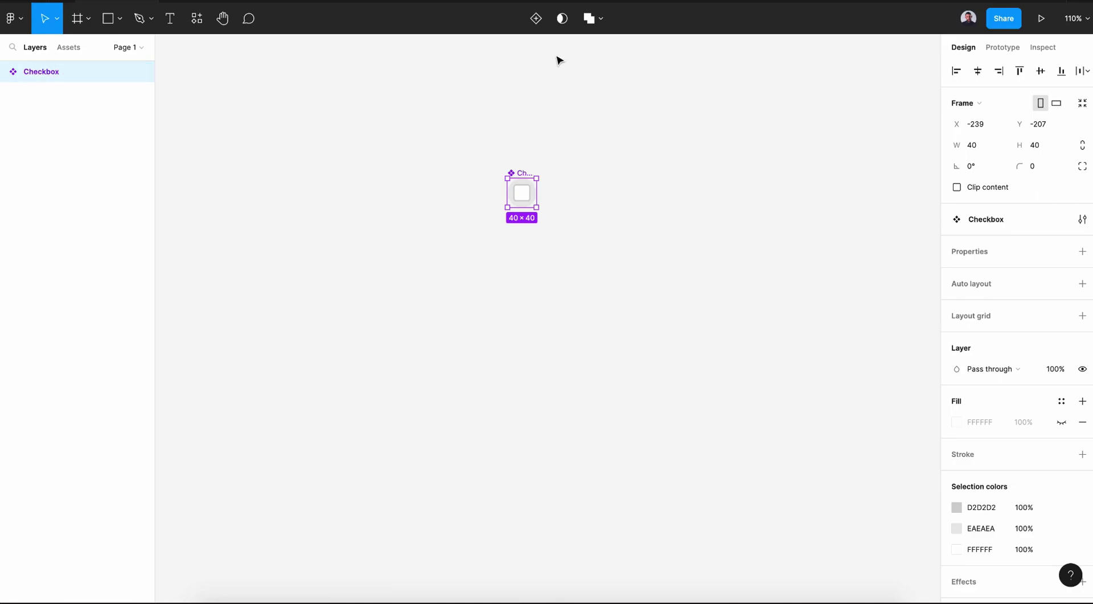
- Add a second variant and rename the variant property to 'States'
click(536, 20)
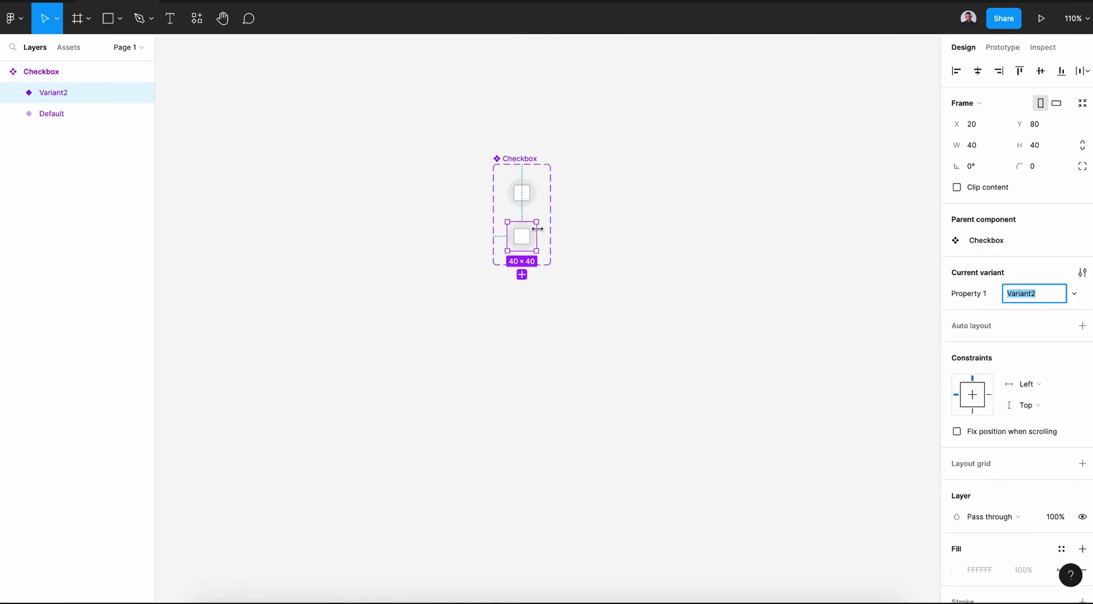
click(538, 162)
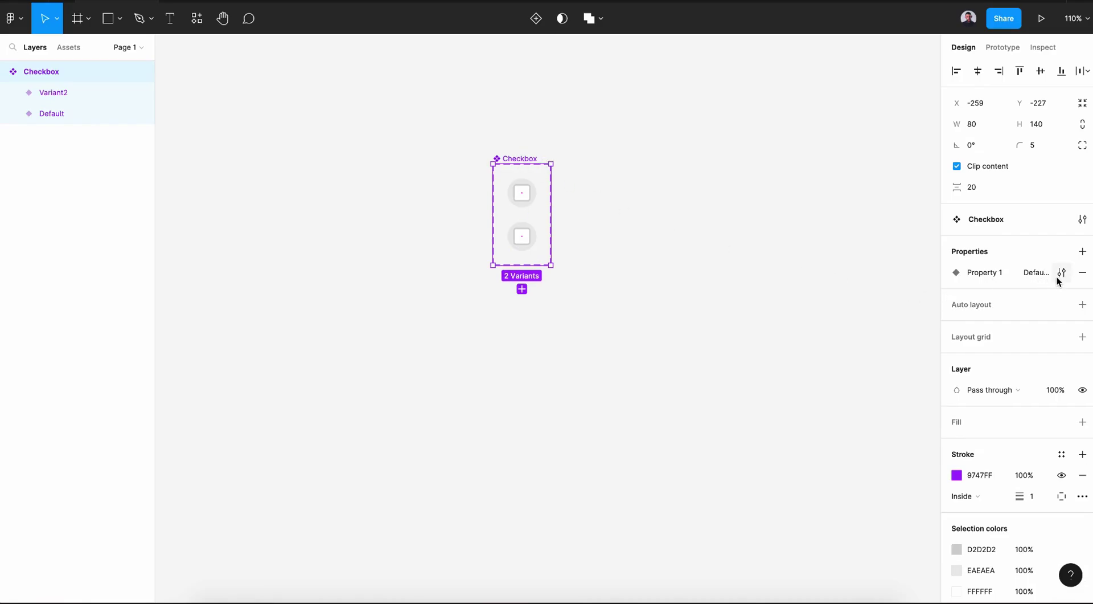
click(1058, 276)
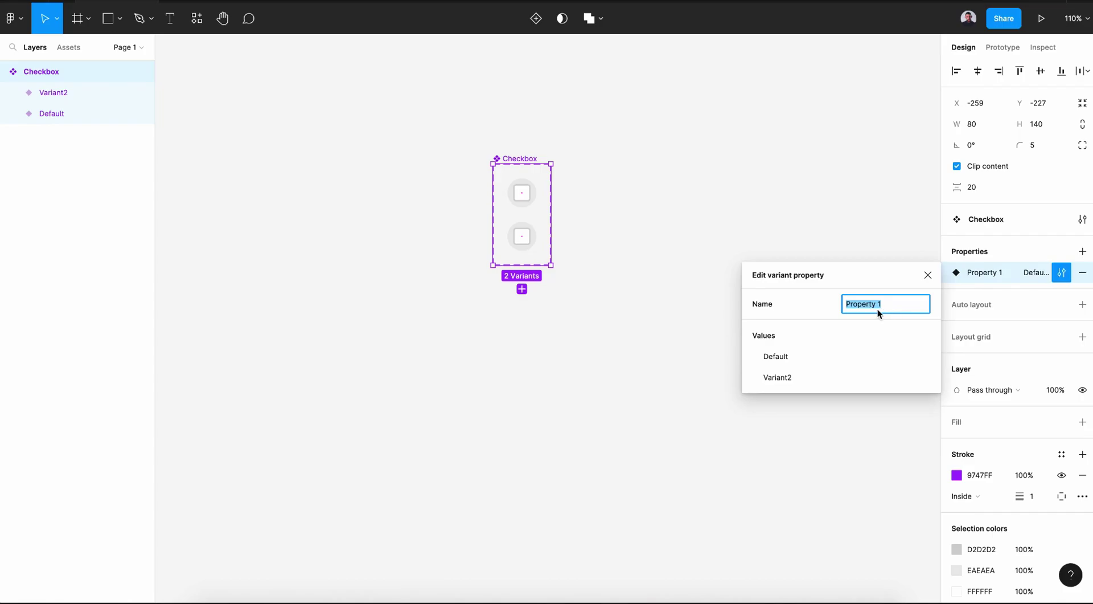
text(States)
click(528, 206)
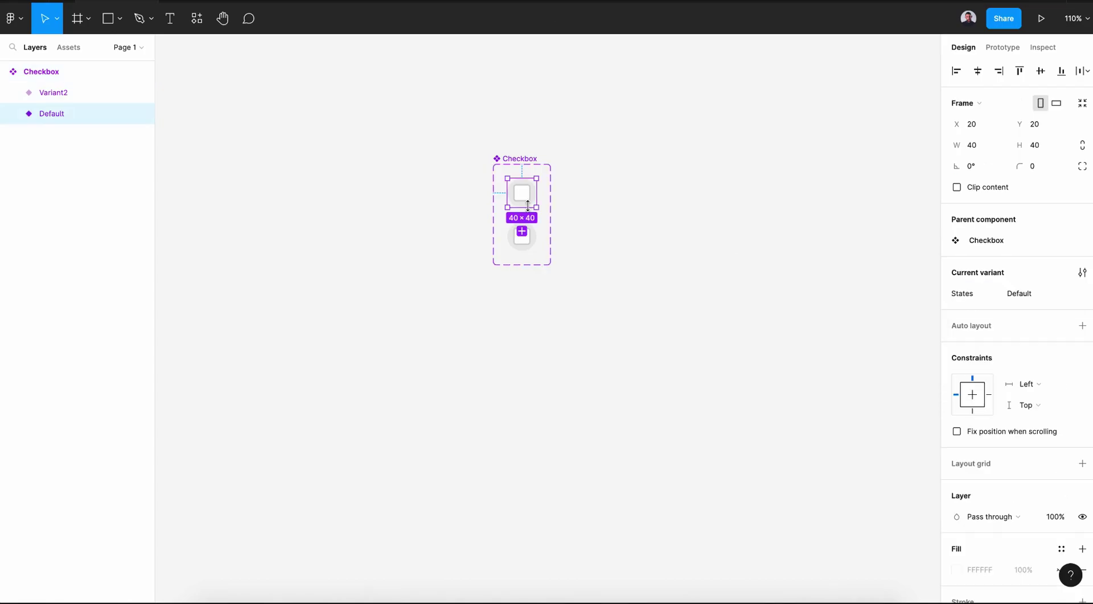
- Hide Ellipse 1 in both the Default and Variant2 variants
click(12, 113)
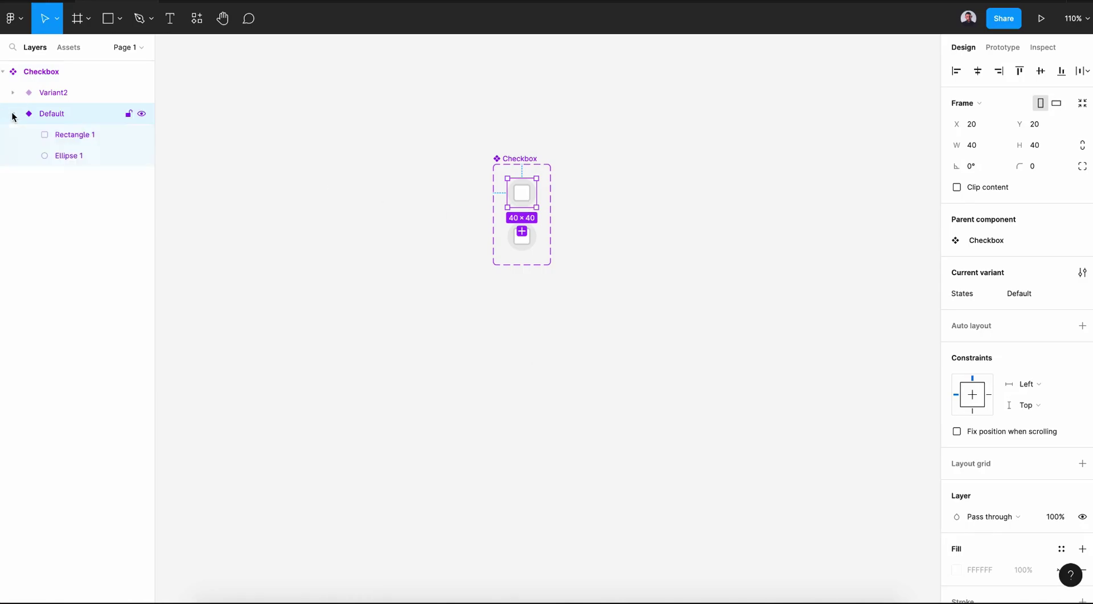
click(61, 135)
click(64, 154)
click(141, 158)
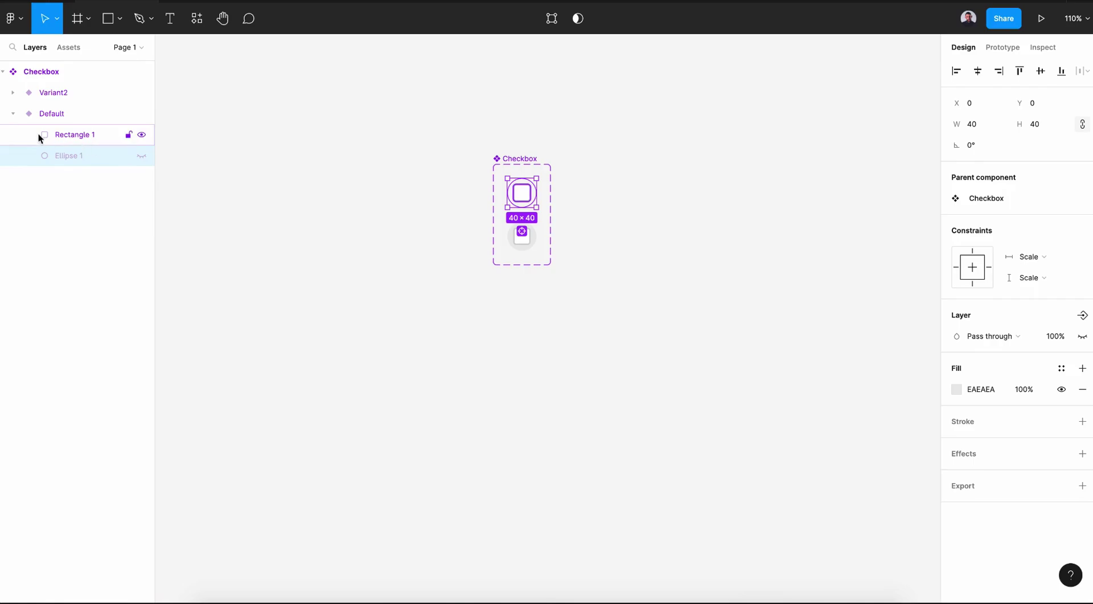
click(12, 114)
click(13, 92)
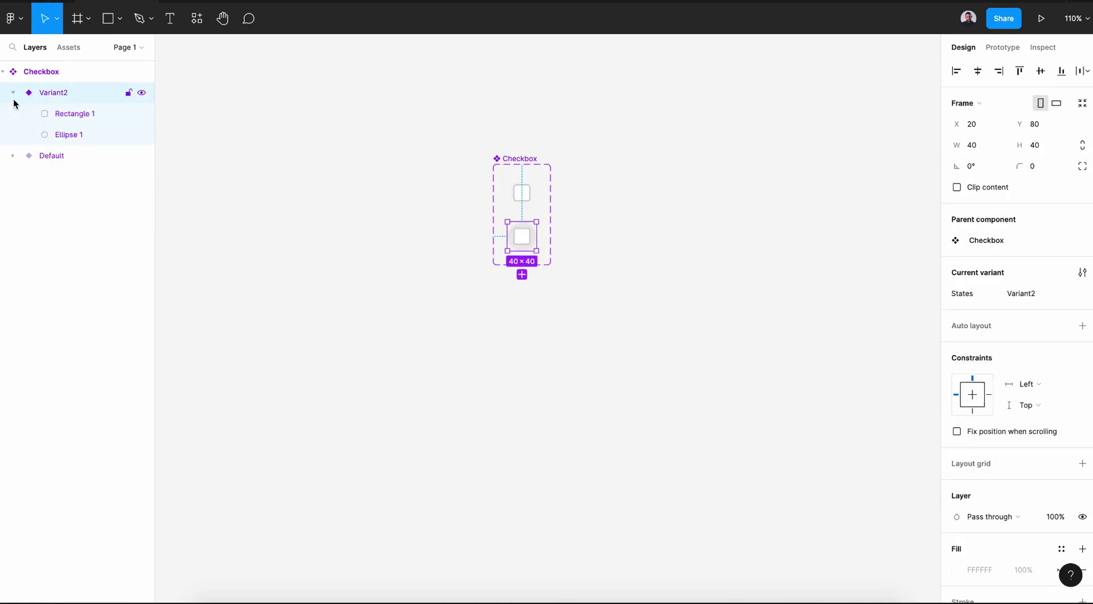
click(140, 135)
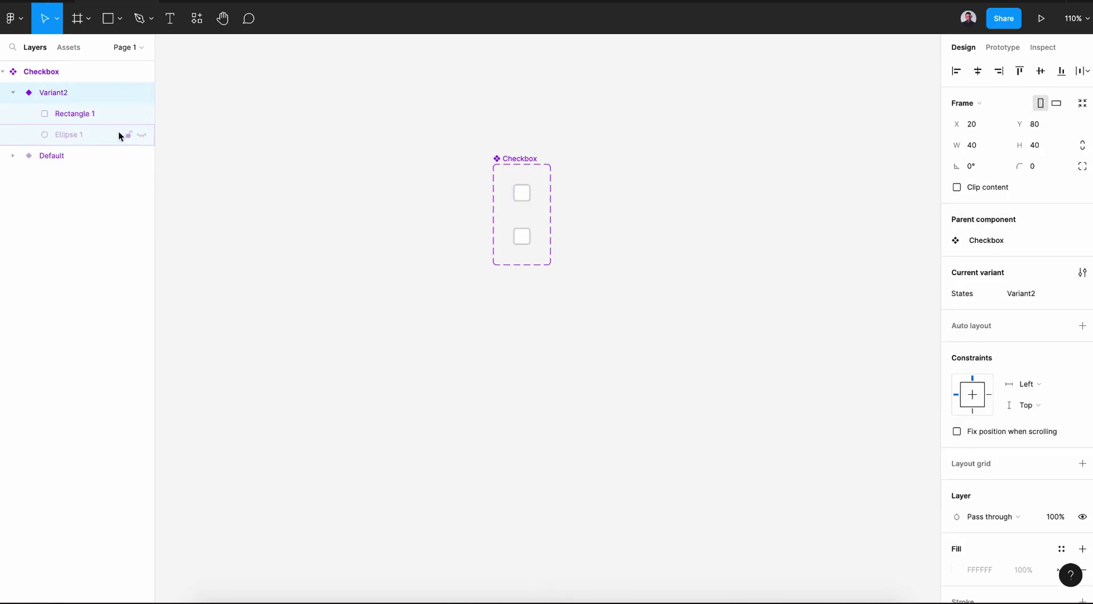
- Set Variant2's square fill and stroke to blue 2BB6F1
click(85, 114)
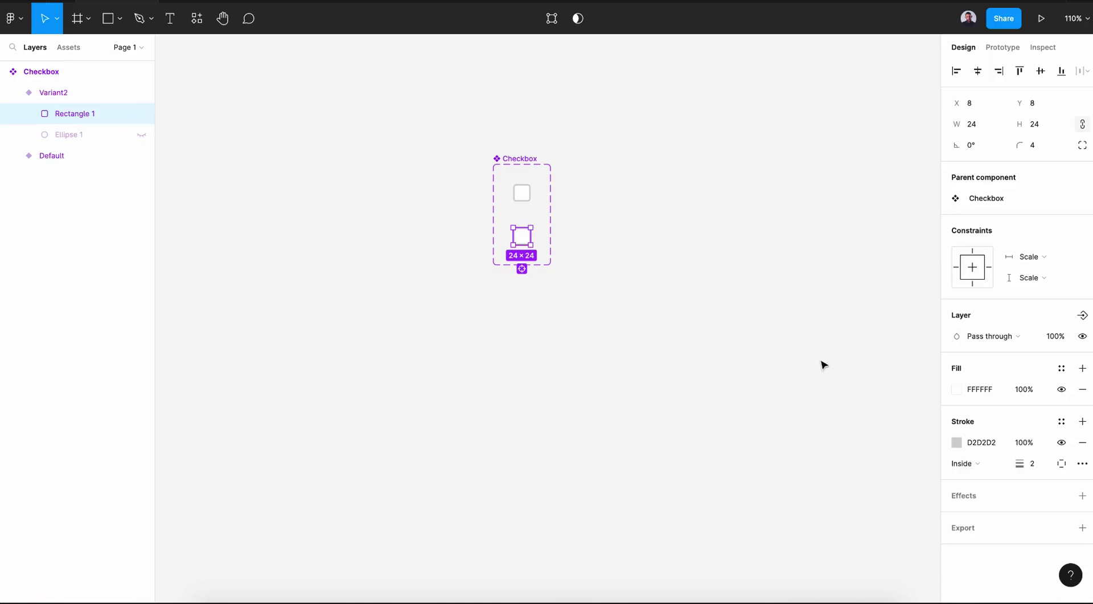
click(956, 390)
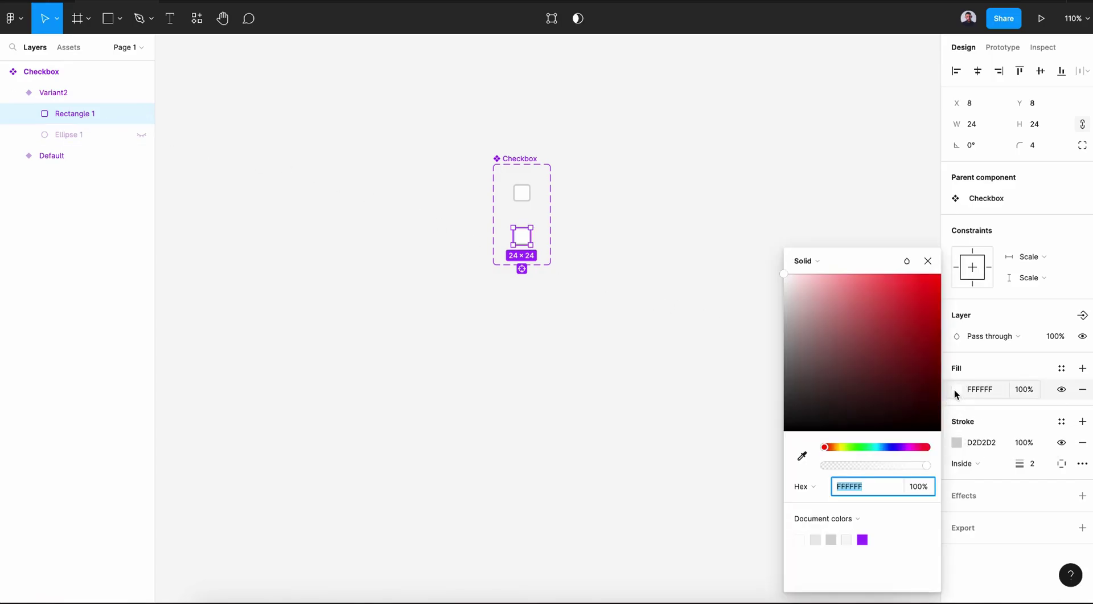
drag(874, 446, 881, 450)
click(883, 450)
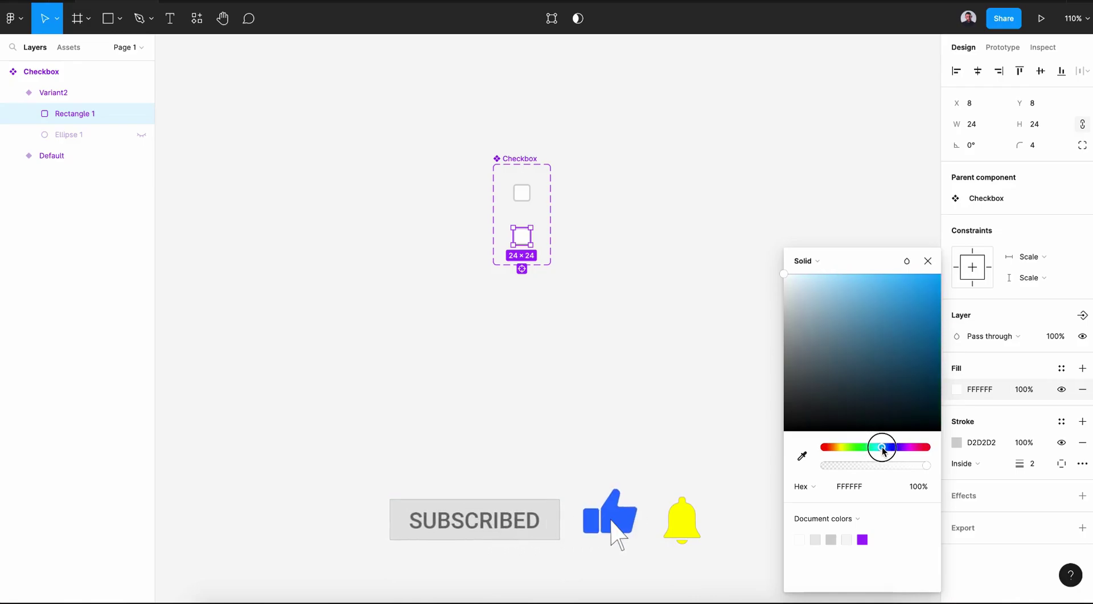
drag(918, 319, 915, 290)
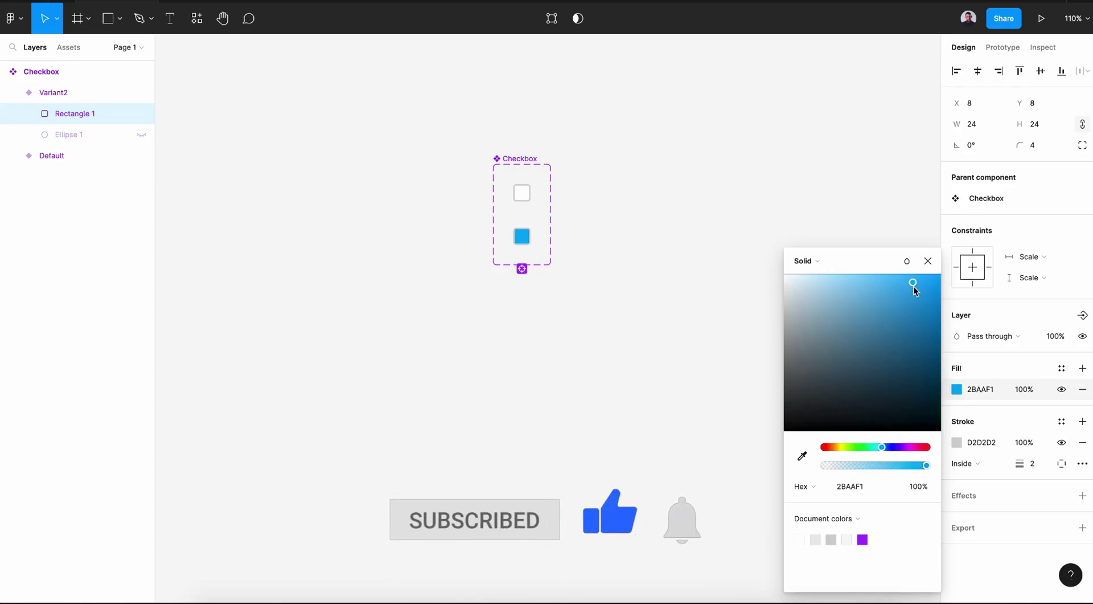
click(880, 446)
click(1020, 403)
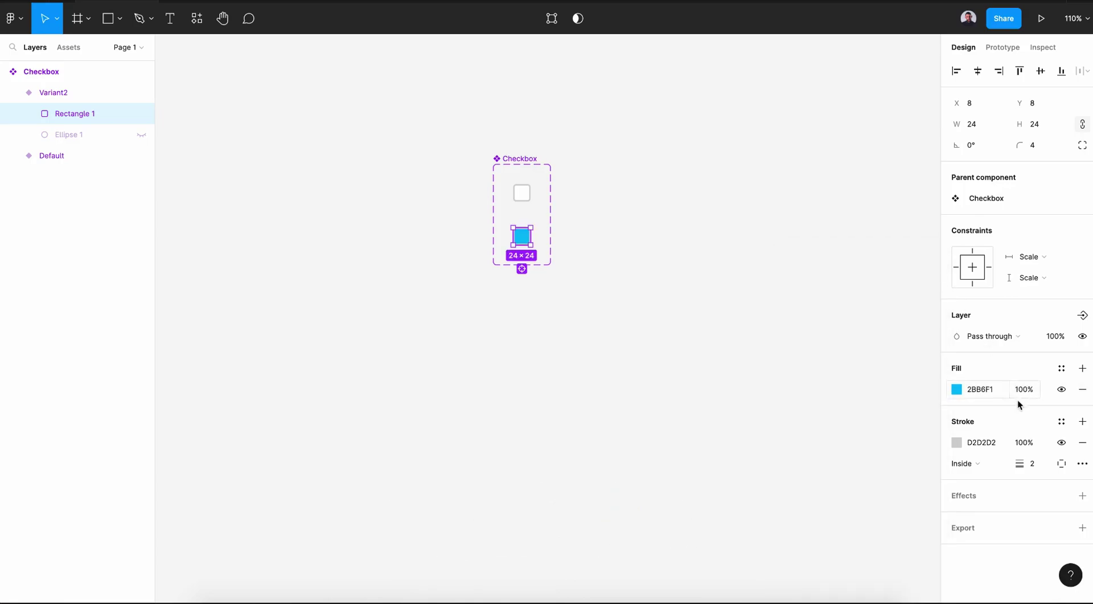
click(956, 444)
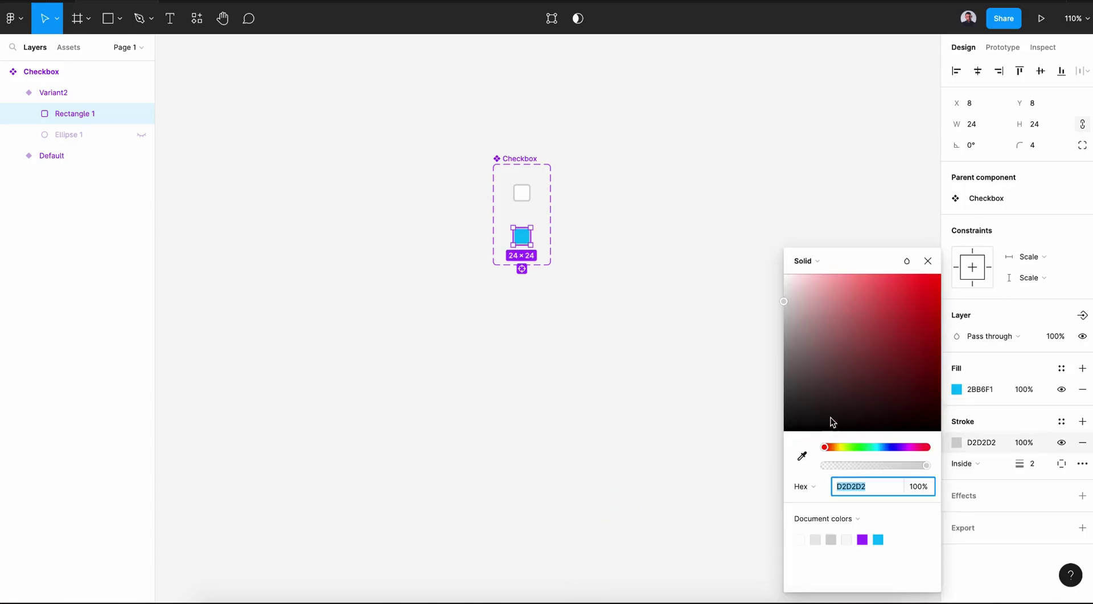
click(801, 463)
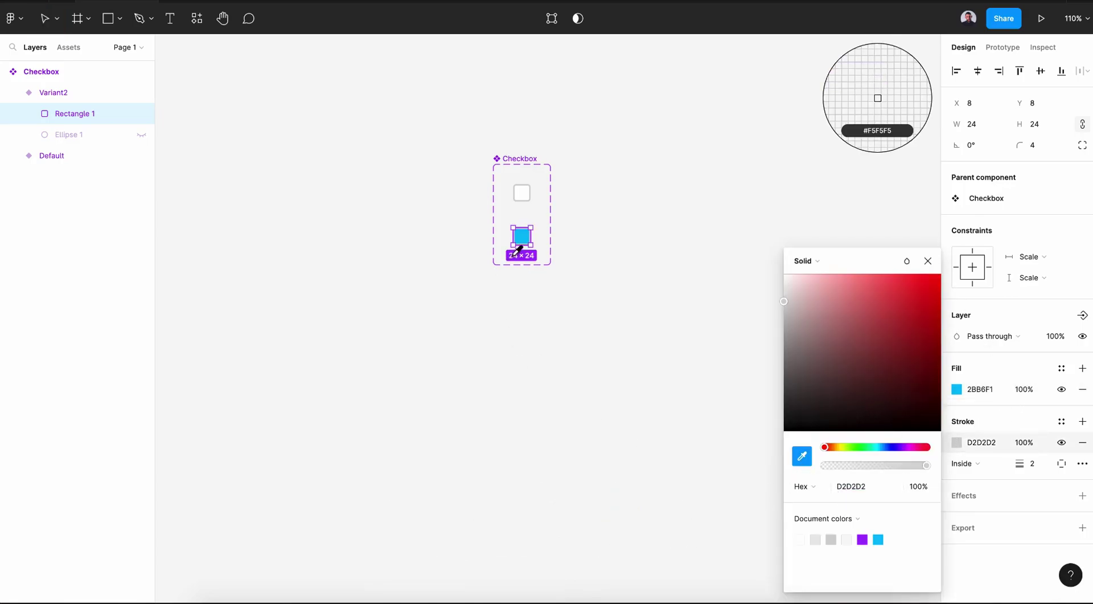
click(523, 233)
click(700, 346)
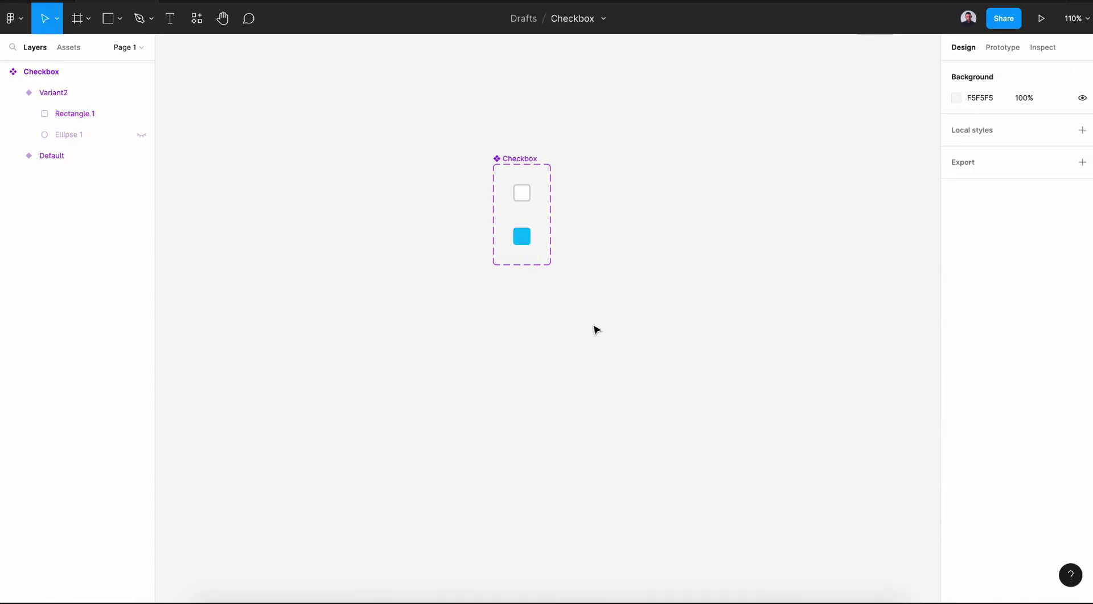
- Search Iconify for 'check' and drop the check-small icon onto the blue square
click(193, 20)
click(262, 49)
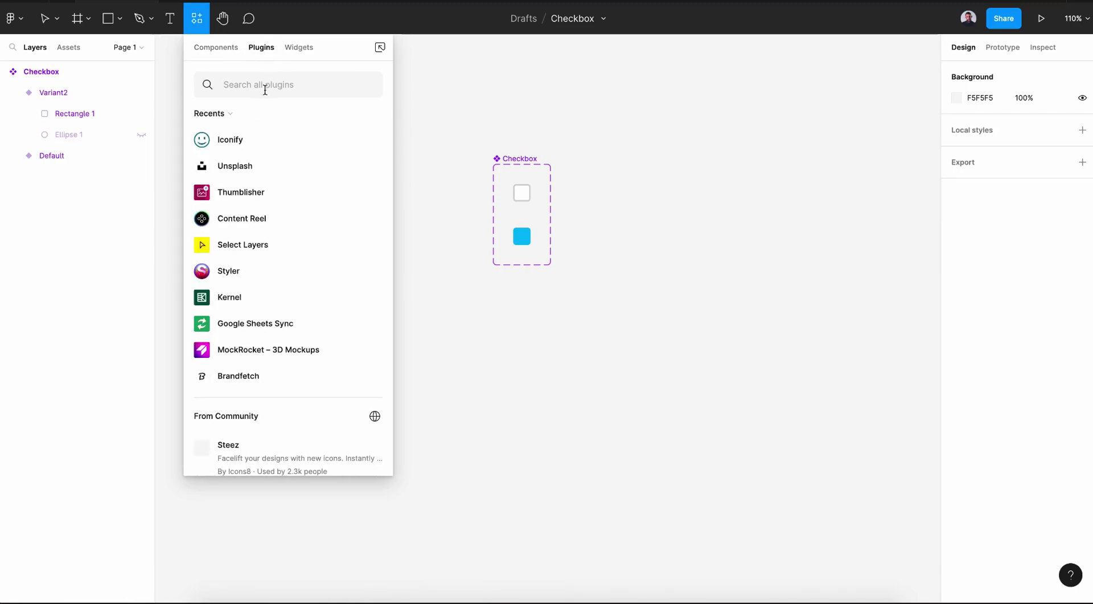
text(n)
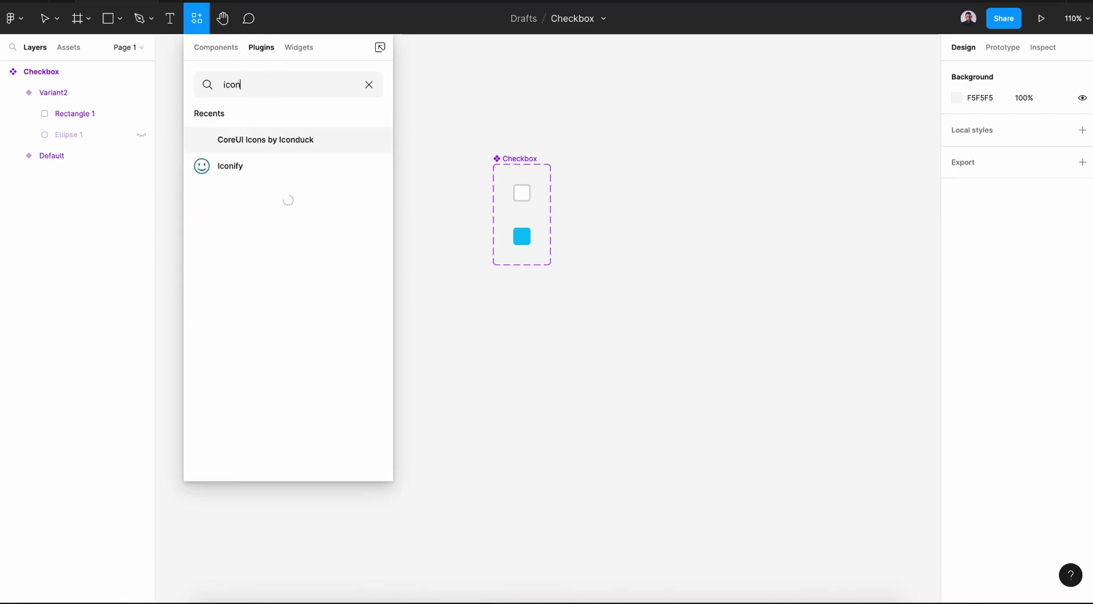
text(ify)
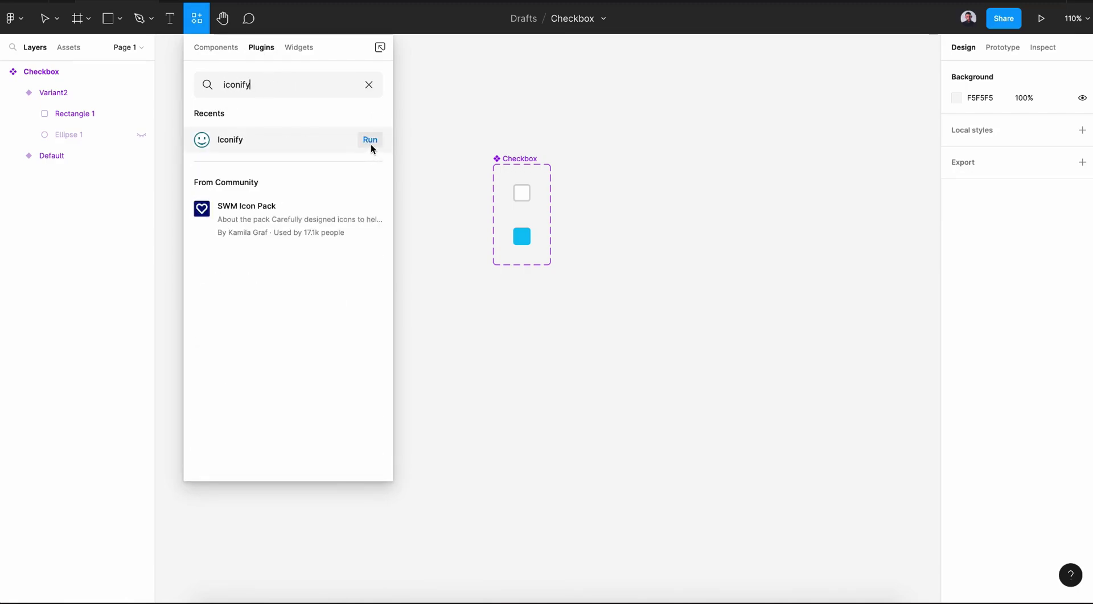
click(370, 141)
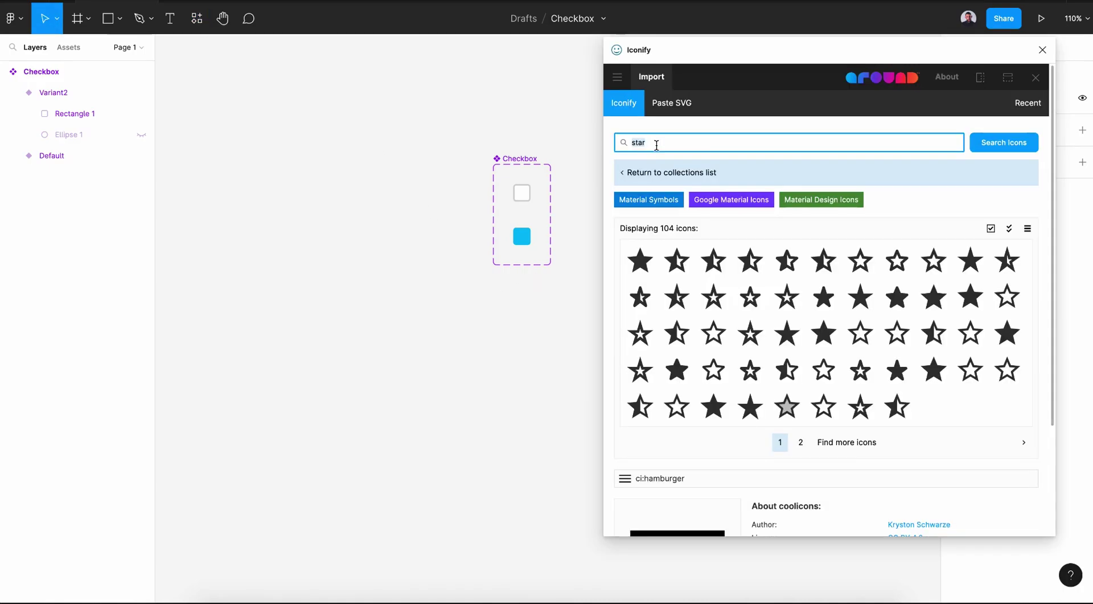
text(check)
key(Return)
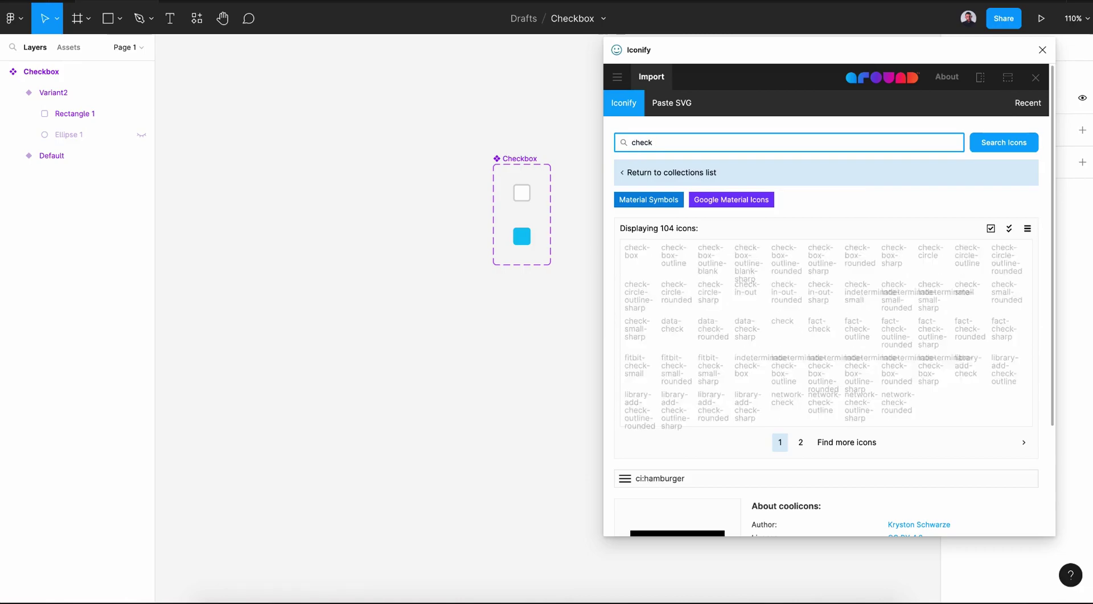
drag(971, 298, 523, 237)
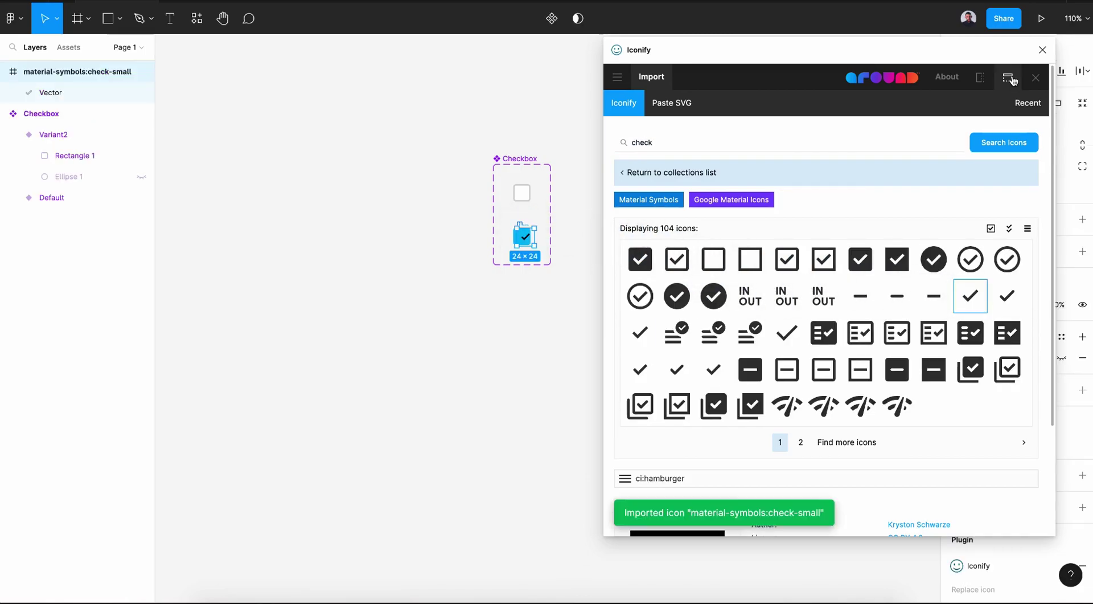
- Nest the check icon inside Variant2 and centre it horizontally and vertically
click(1041, 52)
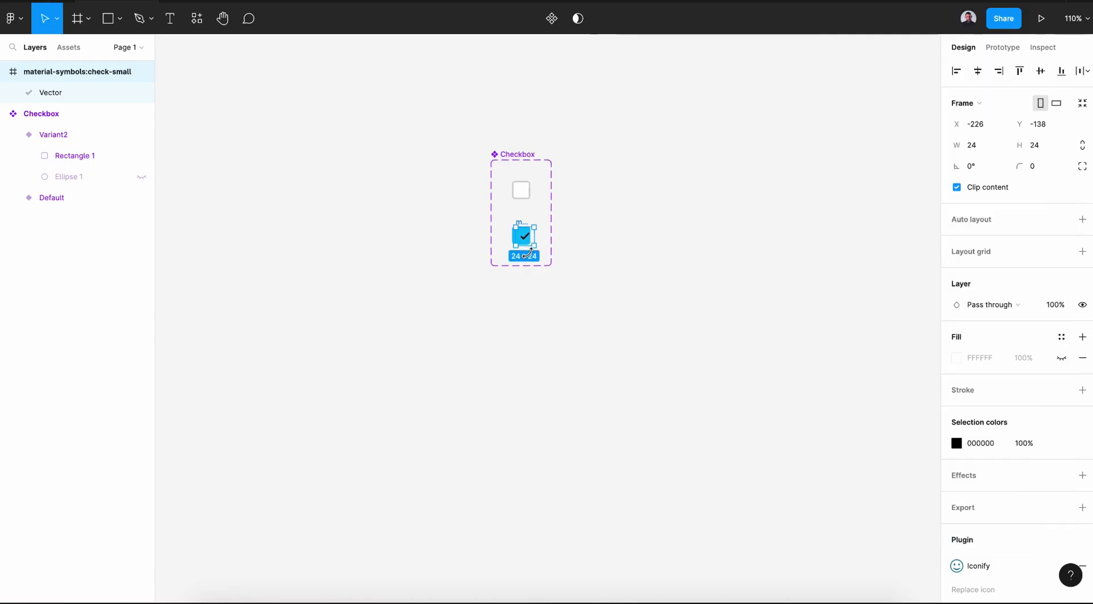
scroll(547, 250, up, 5)
click(3, 72)
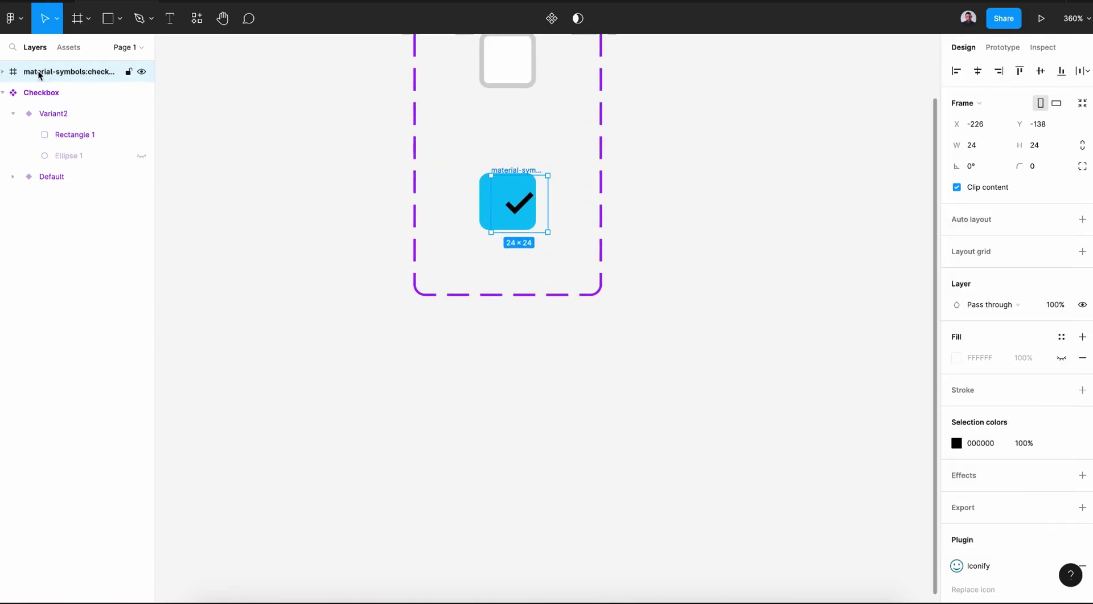
drag(60, 76, 53, 124)
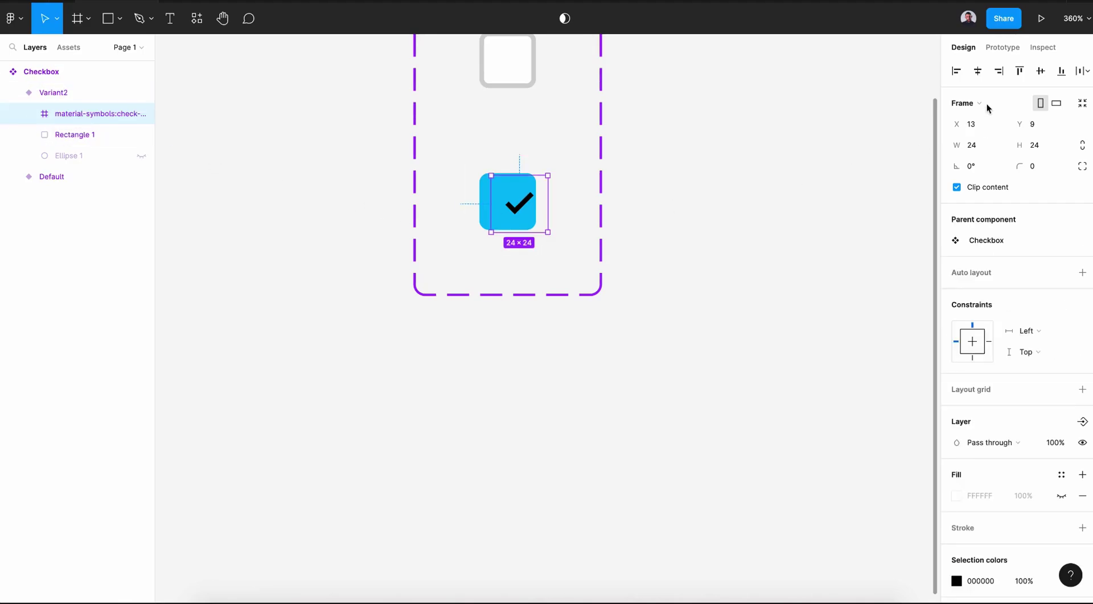
click(976, 71)
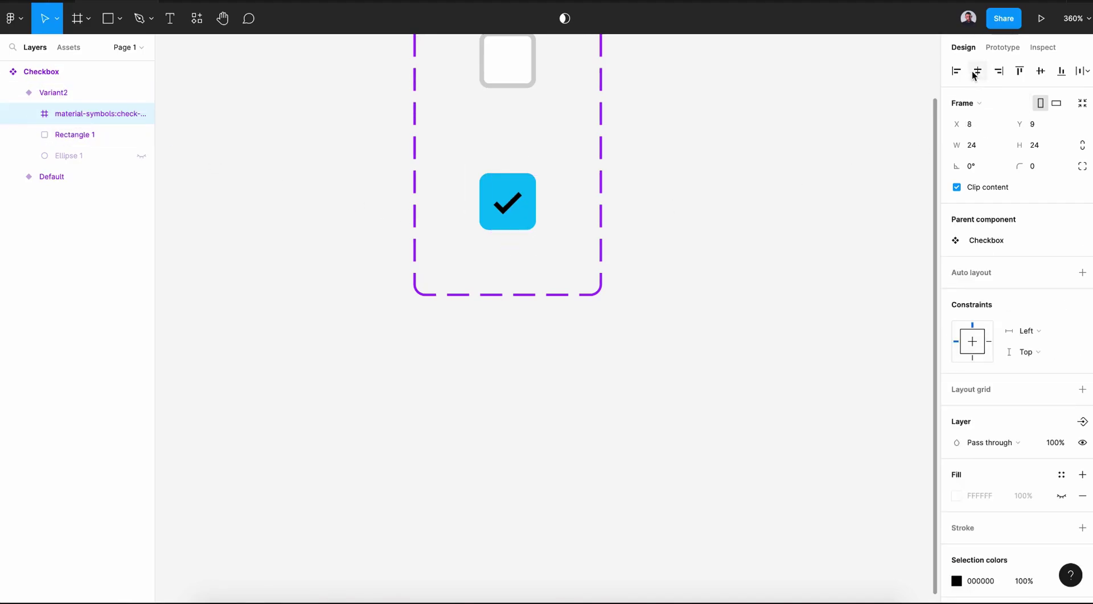
click(1041, 72)
- Change the checkmark's colour from black to white
scroll(1043, 388, down, 5)
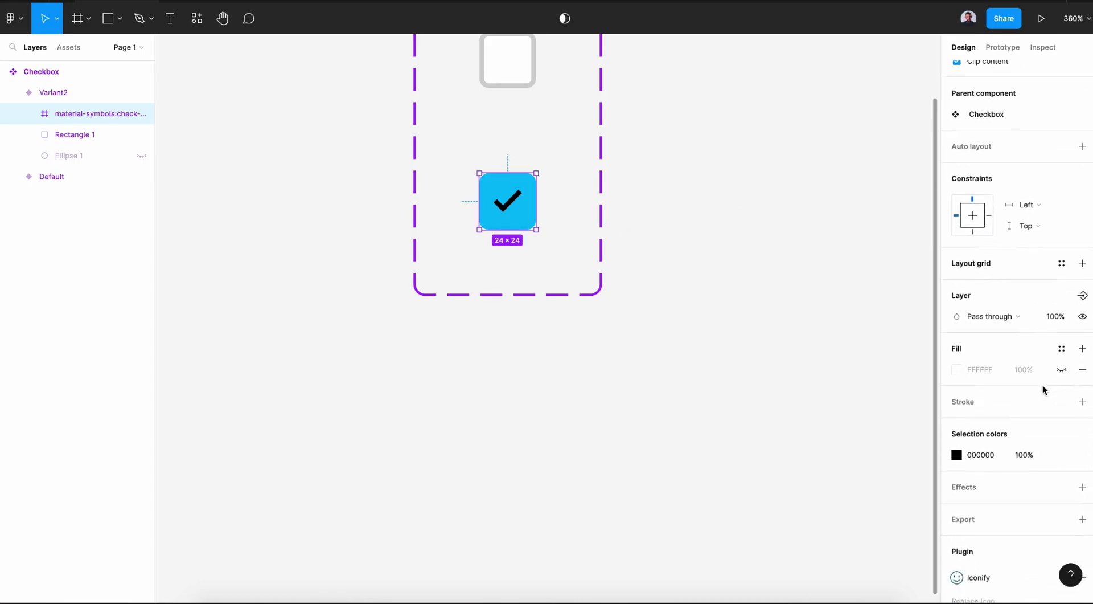
click(957, 403)
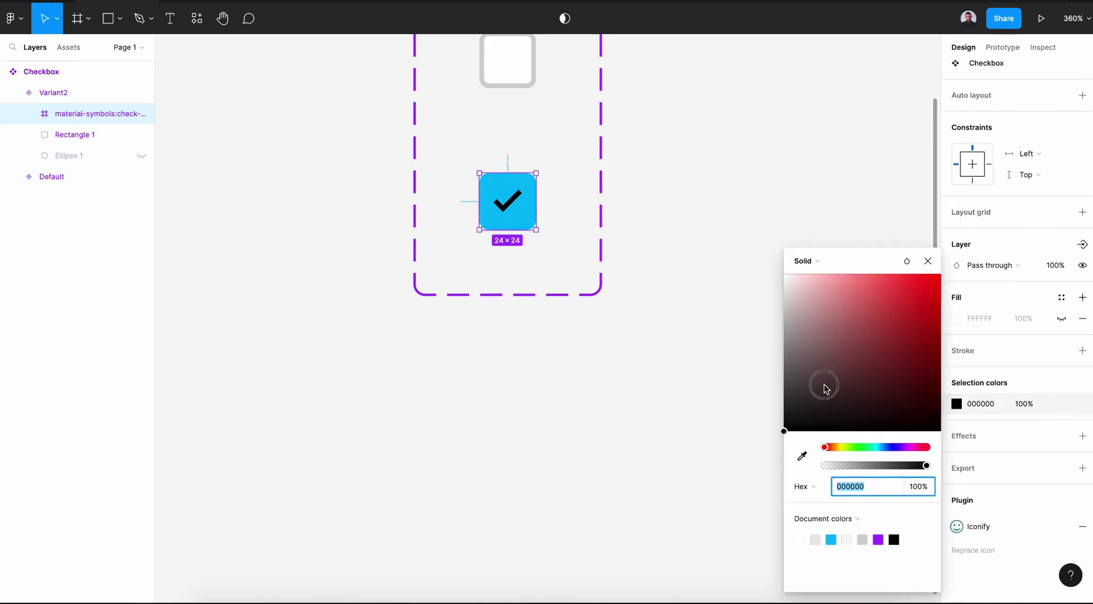
drag(825, 383, 788, 263)
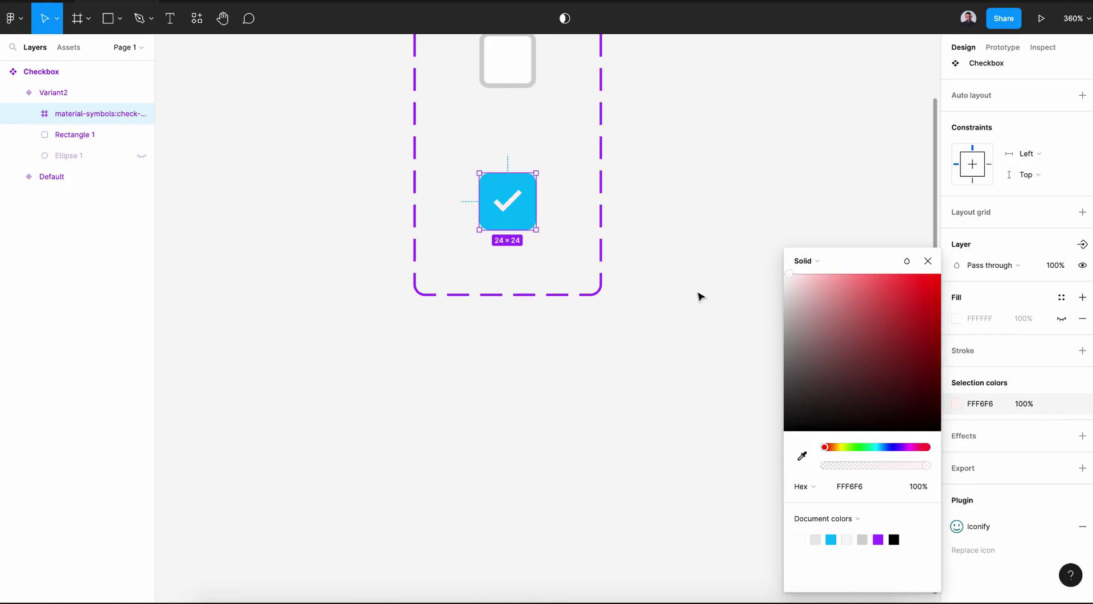
key(Escape)
key(Escape)
key(Escape)
scroll(604, 353, down, 3)
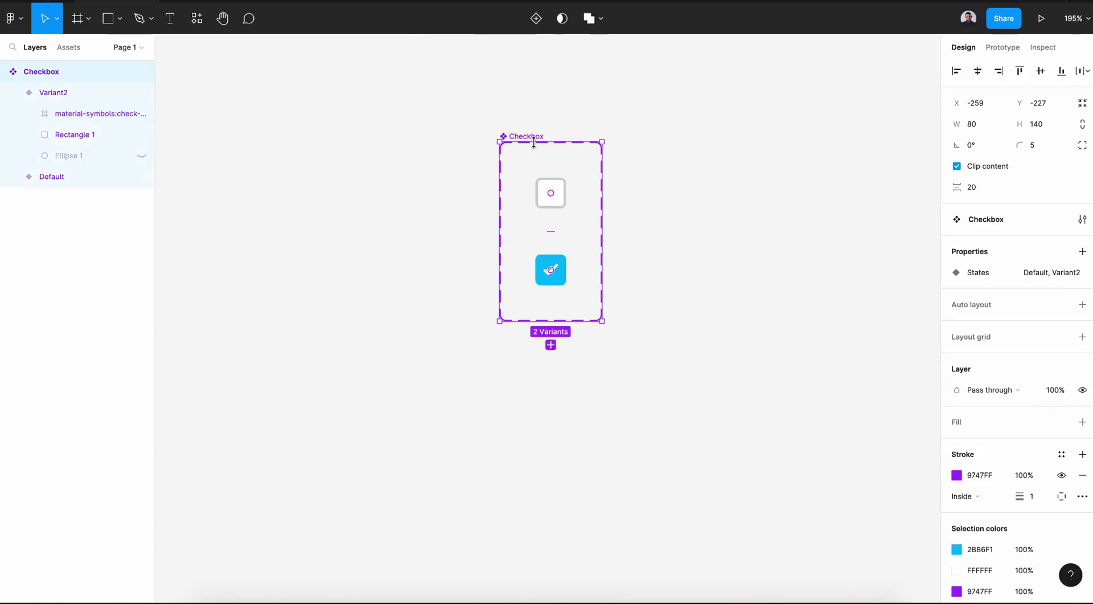
- Change the checked variant's States value to 'Default'
click(570, 278)
click(549, 196)
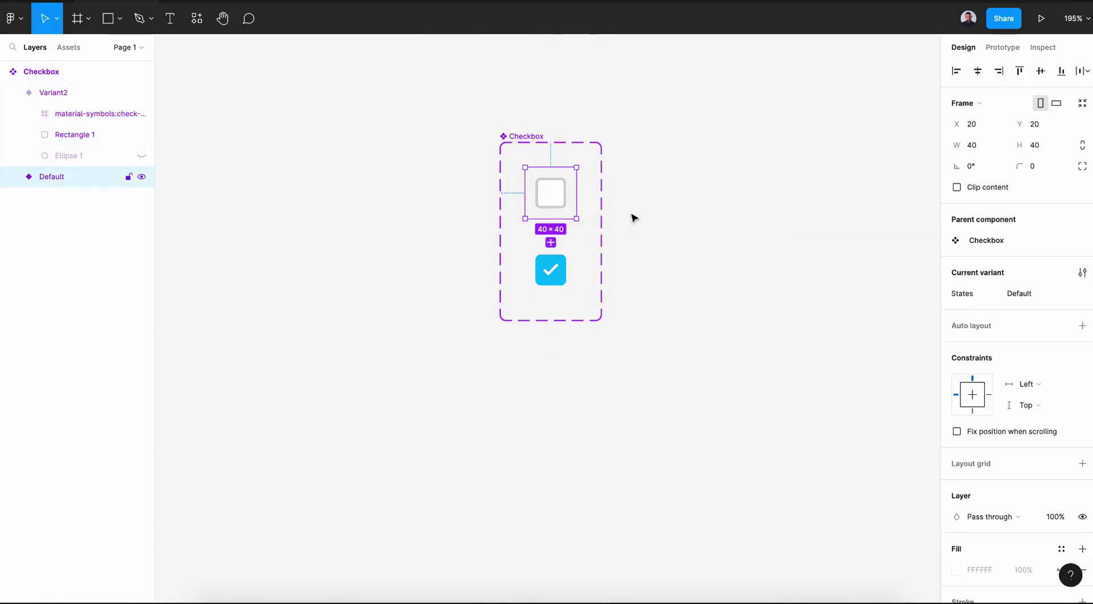
click(570, 279)
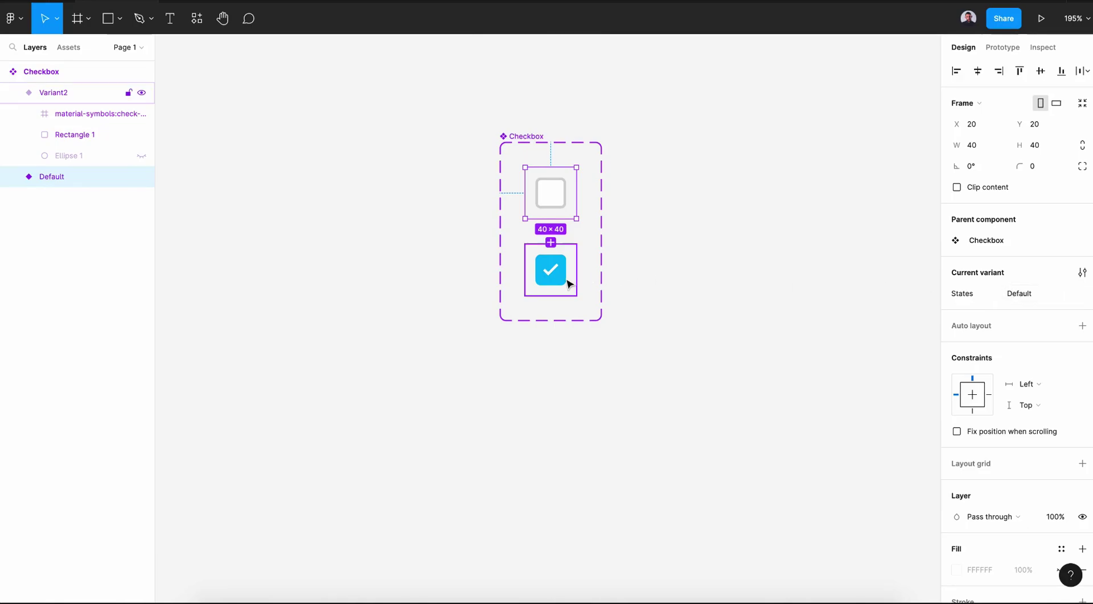
click(1026, 293)
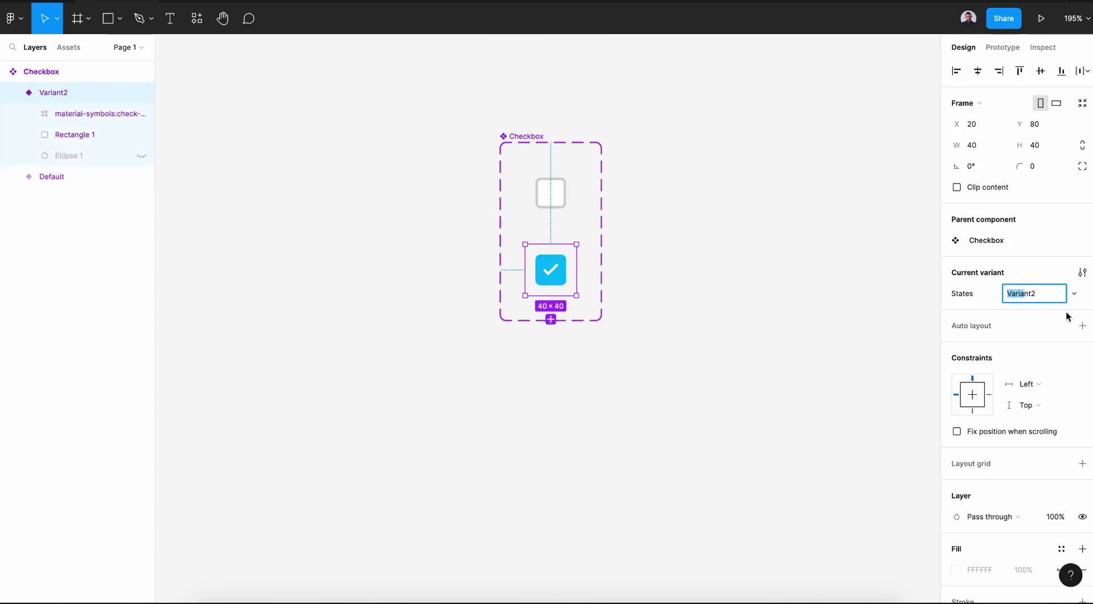
double_click(1040, 292)
text(Defa)
key(Return)
click(530, 156)
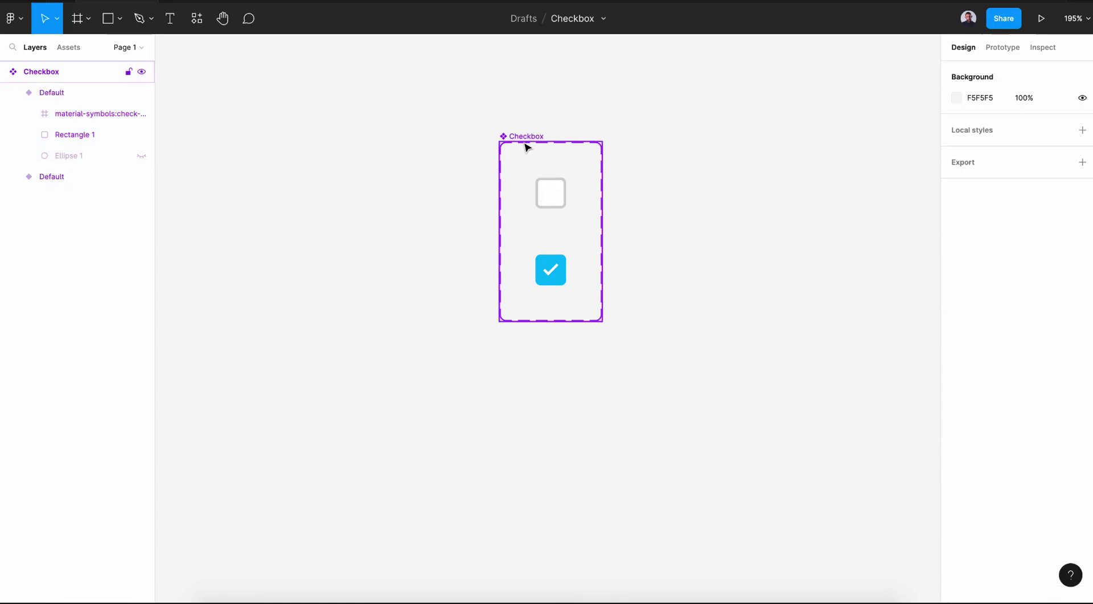
- Add a new variant property named 'Style' to the Checkbox set
click(516, 141)
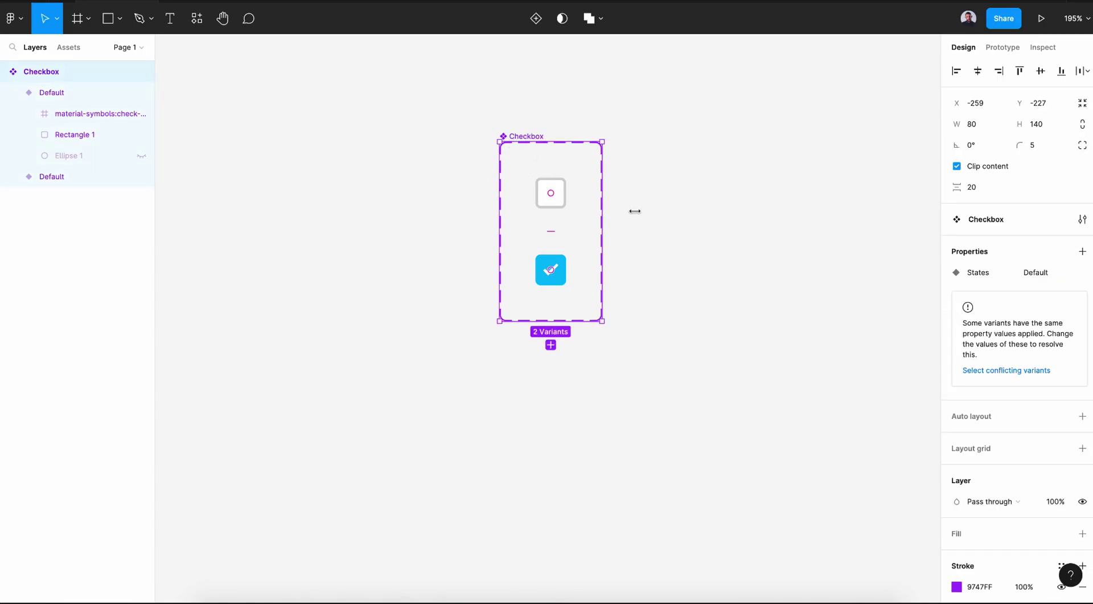
scroll(997, 332, down, 1)
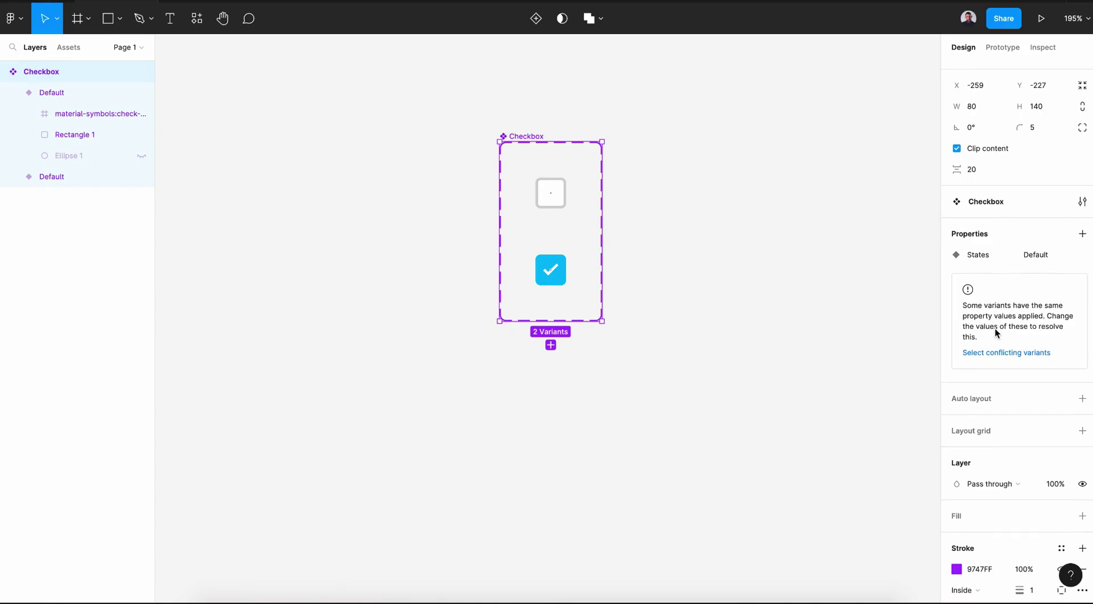
click(1082, 234)
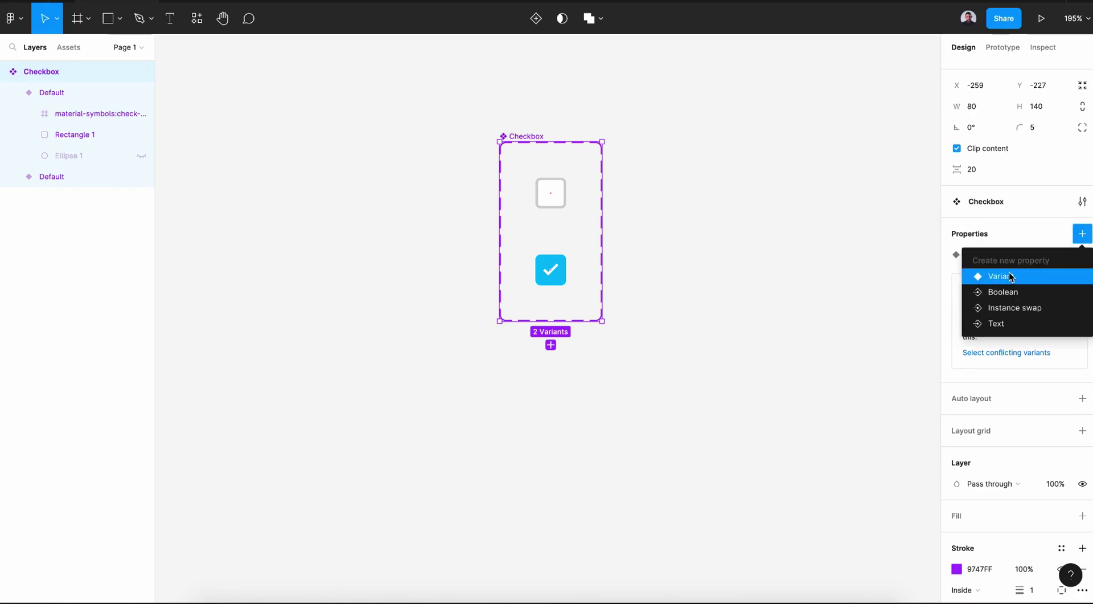
click(1011, 277)
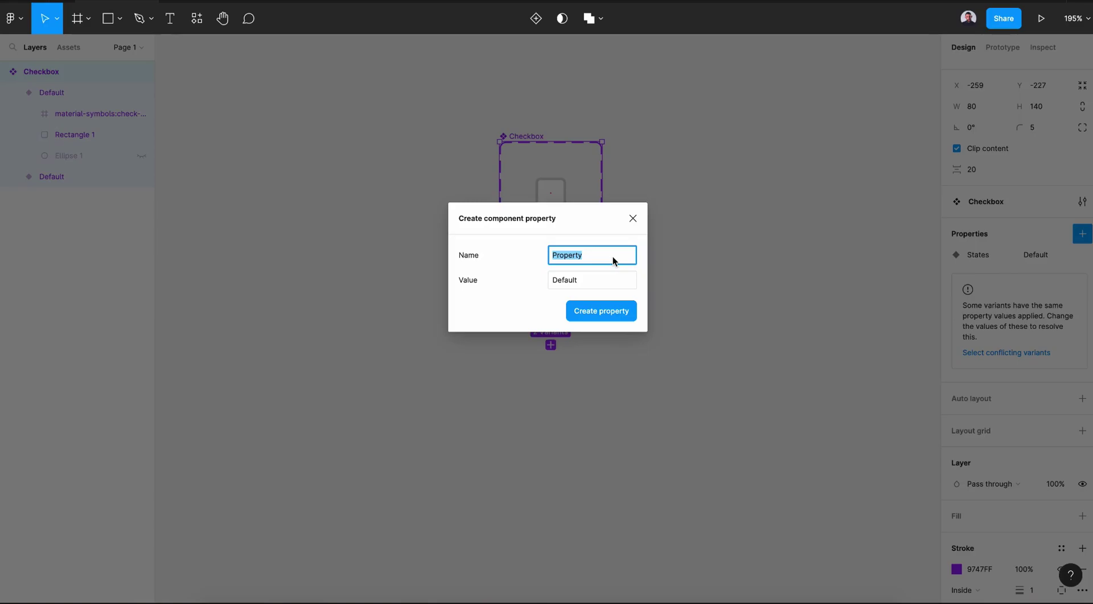
text(Style)
key(Return)
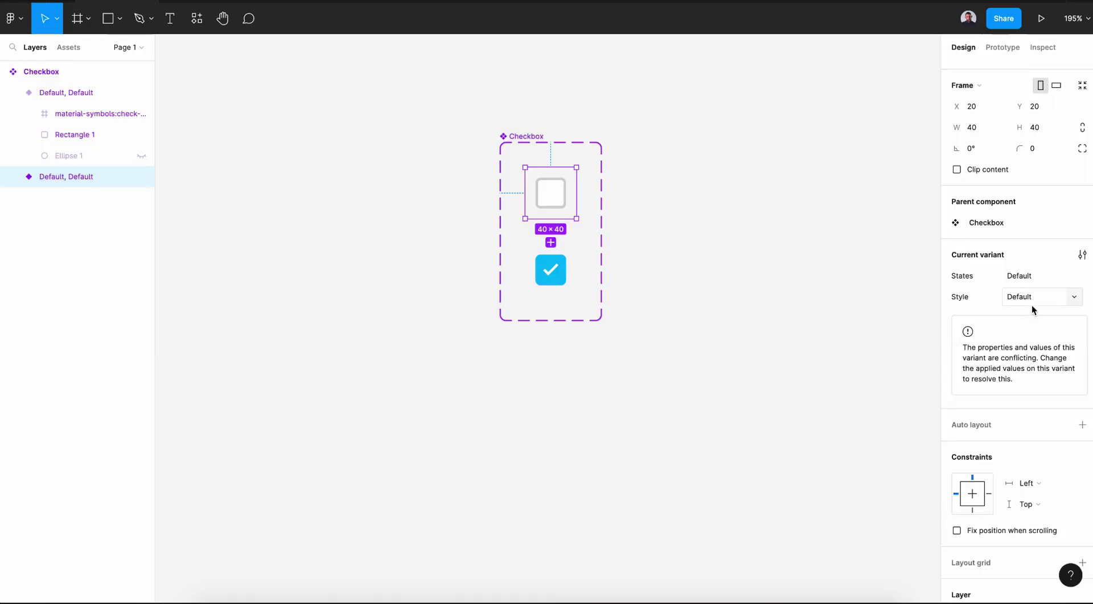
- Set the unchecked variant's Style value to 'Unselected'
click(1025, 298)
text(Un)
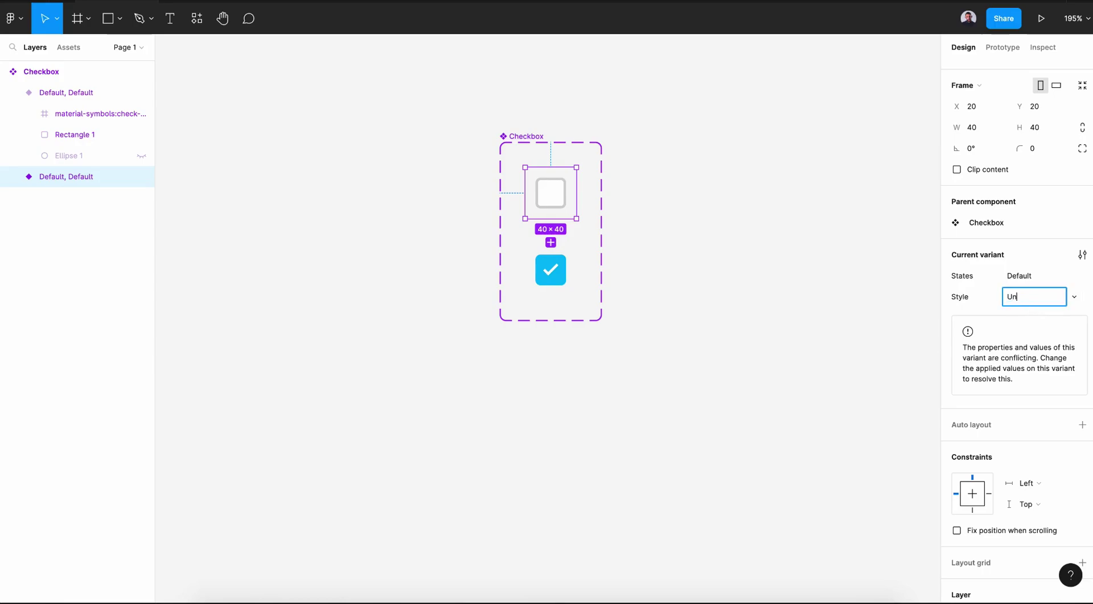
text(selected)
key(Return)
key(Tab)
click(1037, 296)
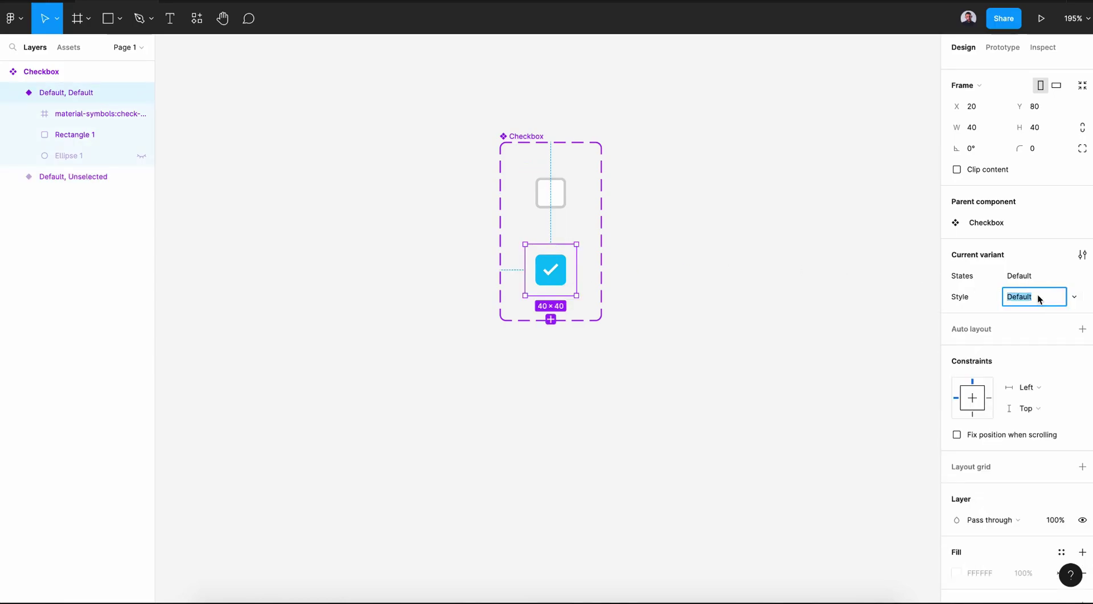
- Set the checked variant's Style to 'Selected' and widen the component set
text(Selected)
click(686, 402)
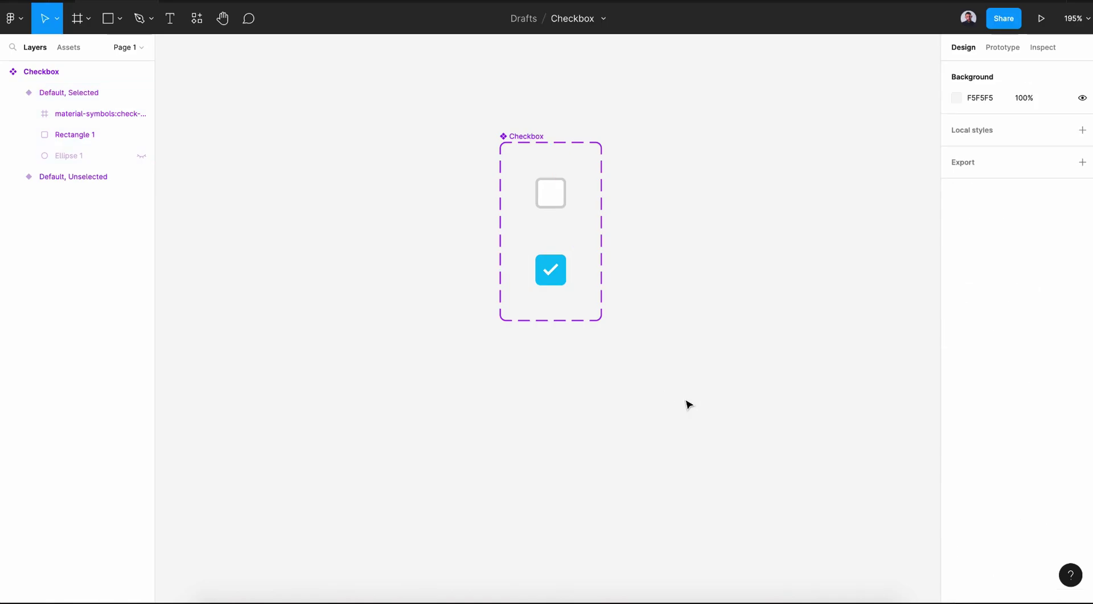
click(598, 221)
scroll(576, 225, right, 3)
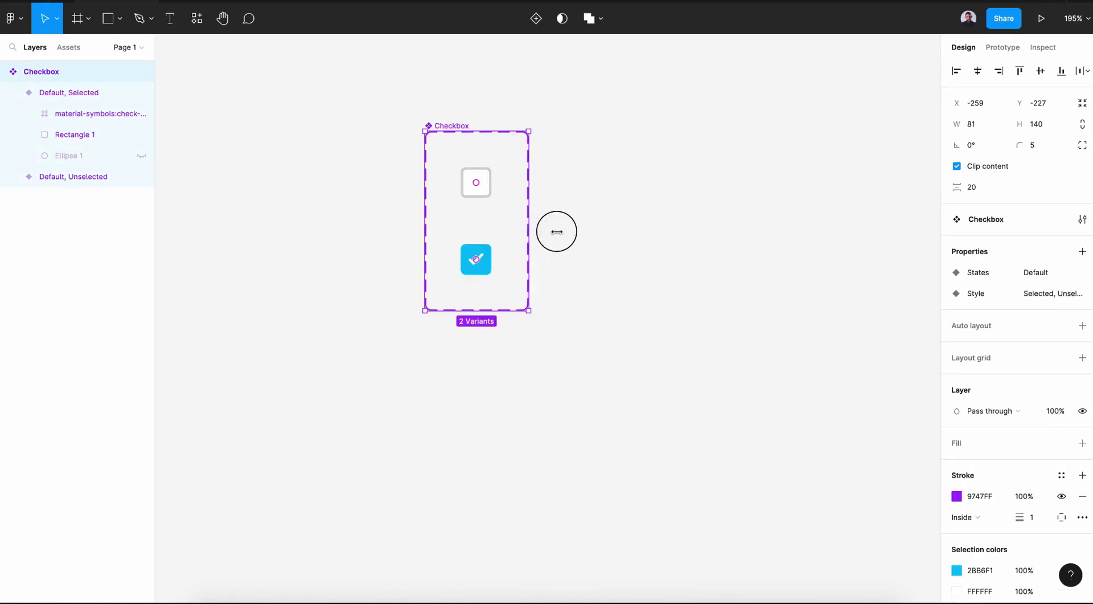
drag(527, 230, 743, 248)
- Duplicate the unchecked variant, unhide its circle and set its States to 'Hovered'
click(470, 194)
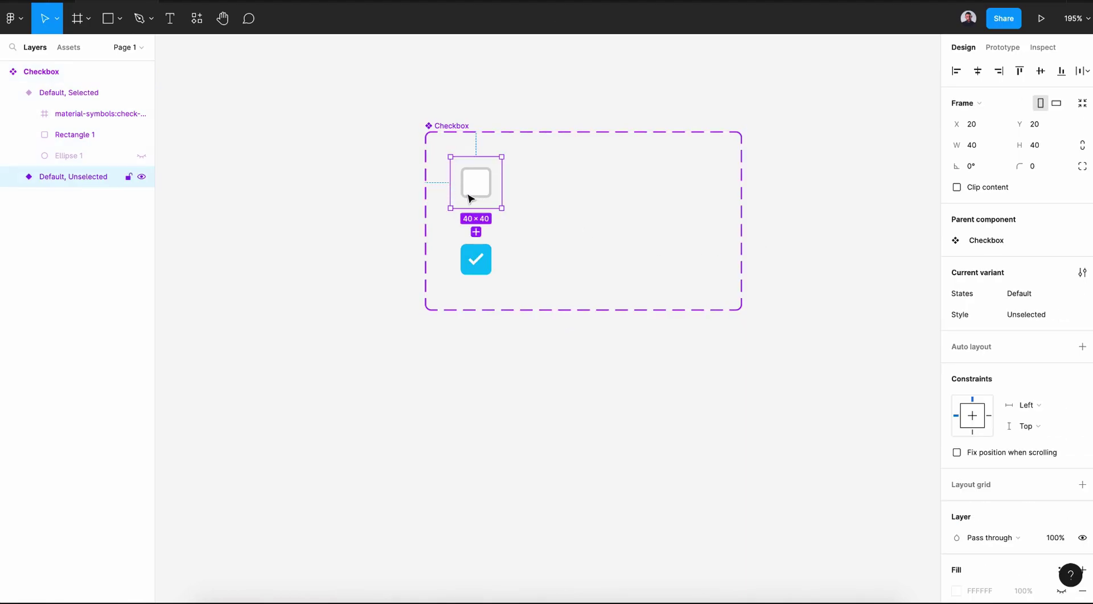
click(476, 232)
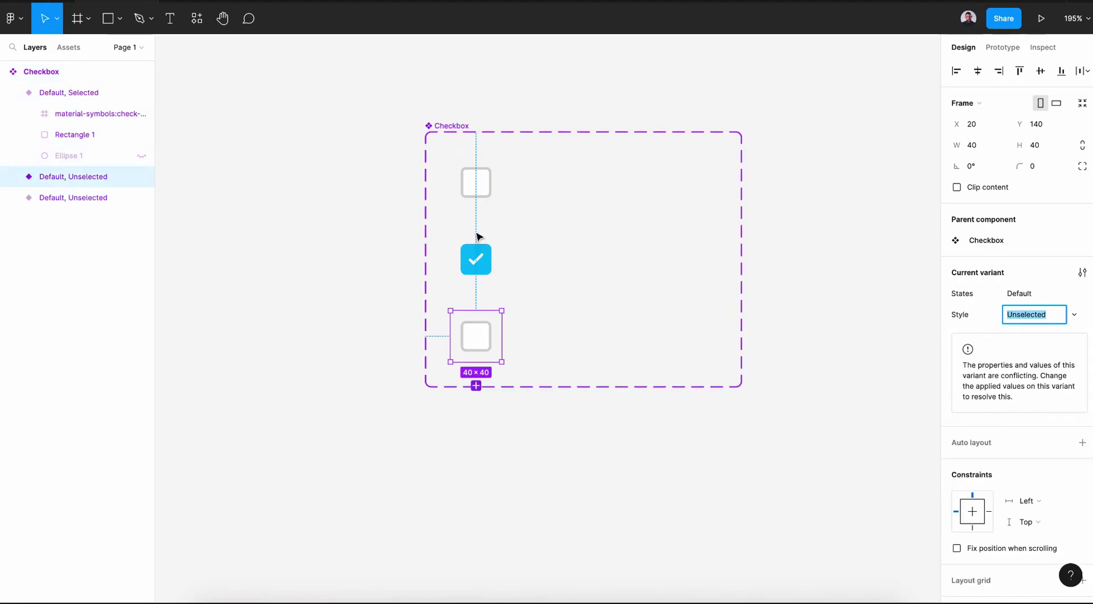
drag(480, 328, 578, 179)
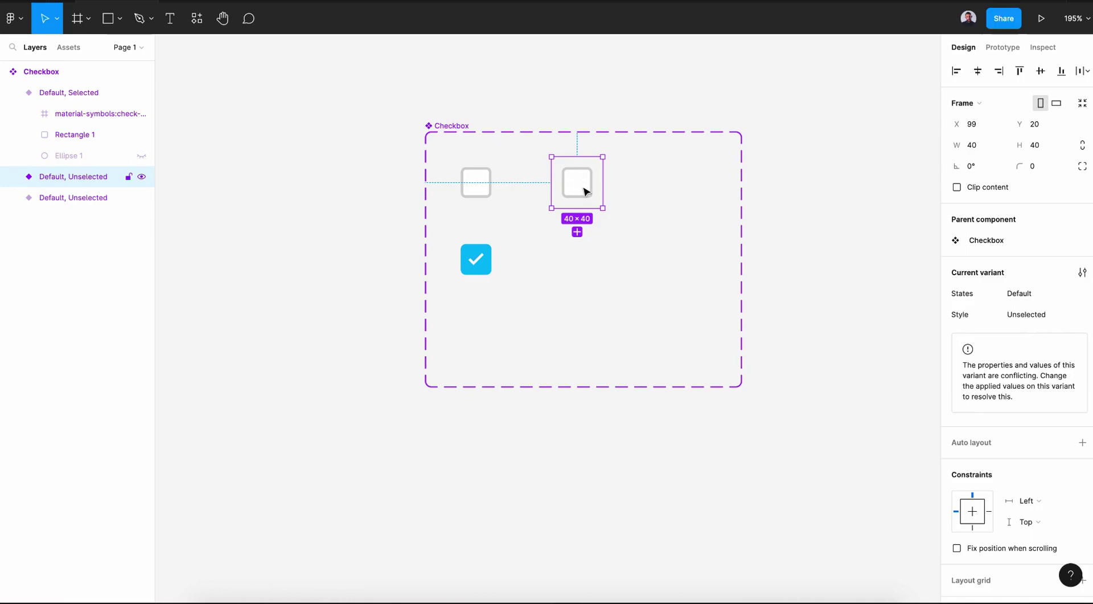
click(13, 177)
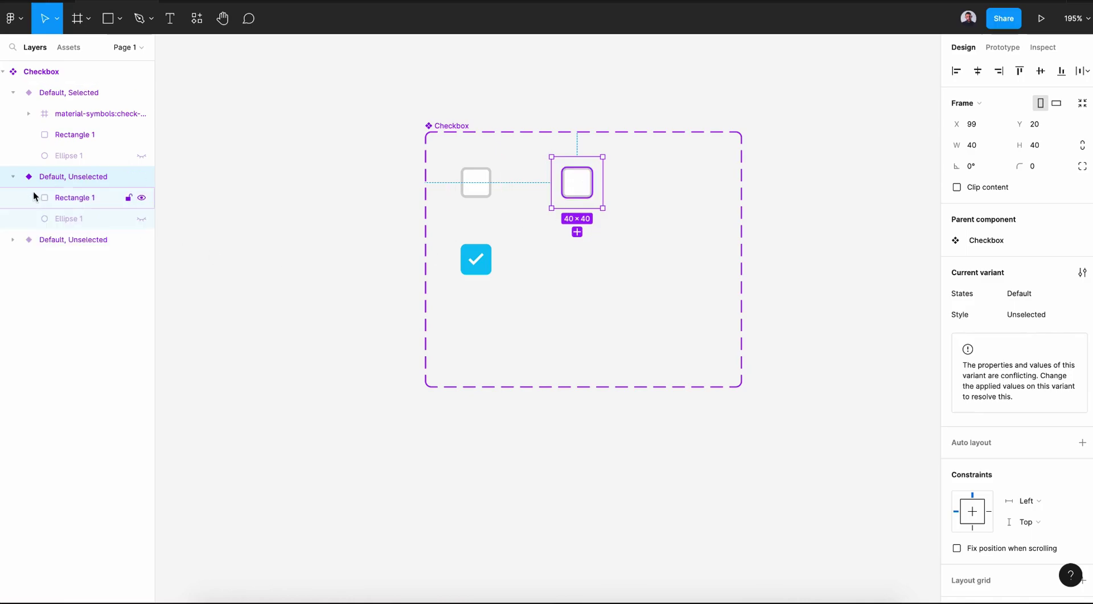
click(140, 220)
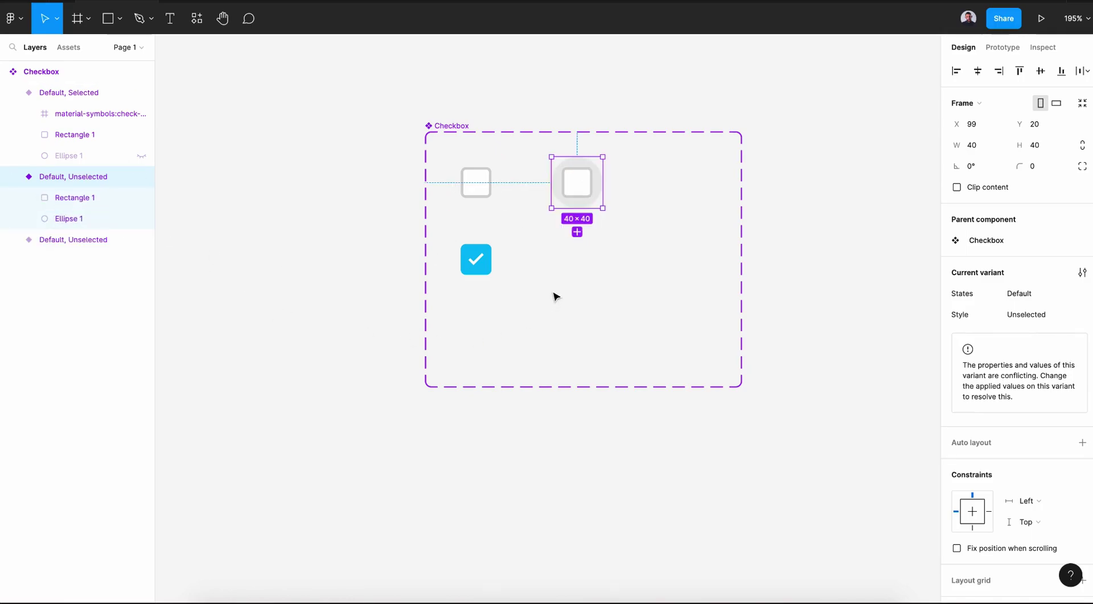
click(1025, 302)
text(Hovered)
key(Return)
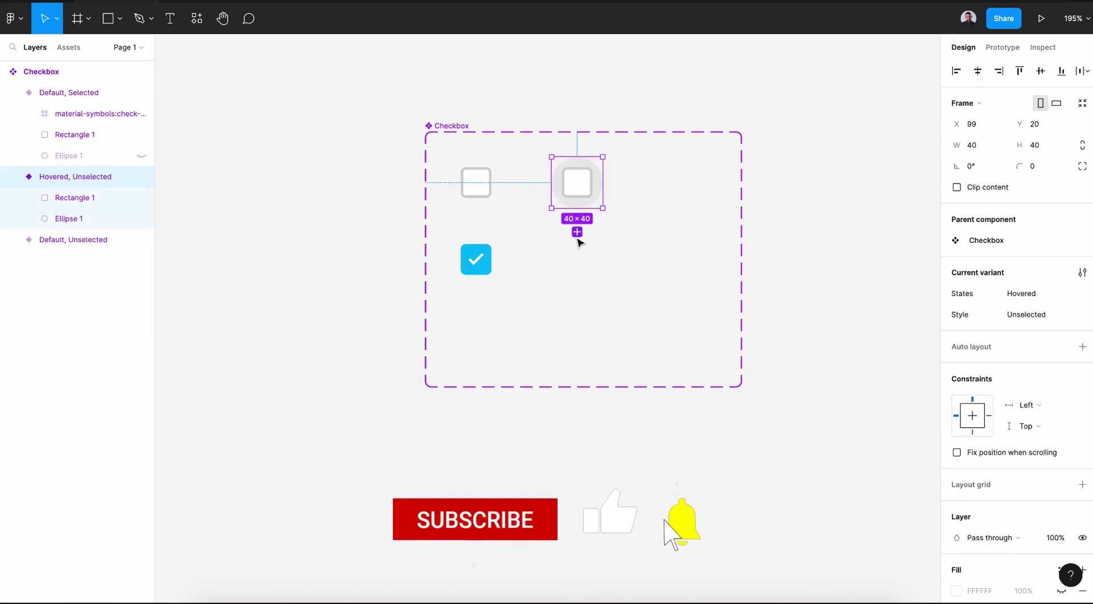
- Duplicate the Hovered variant into the row and darken its circle to D2D2D2
click(577, 231)
drag(592, 208, 693, 195)
click(12, 178)
click(68, 218)
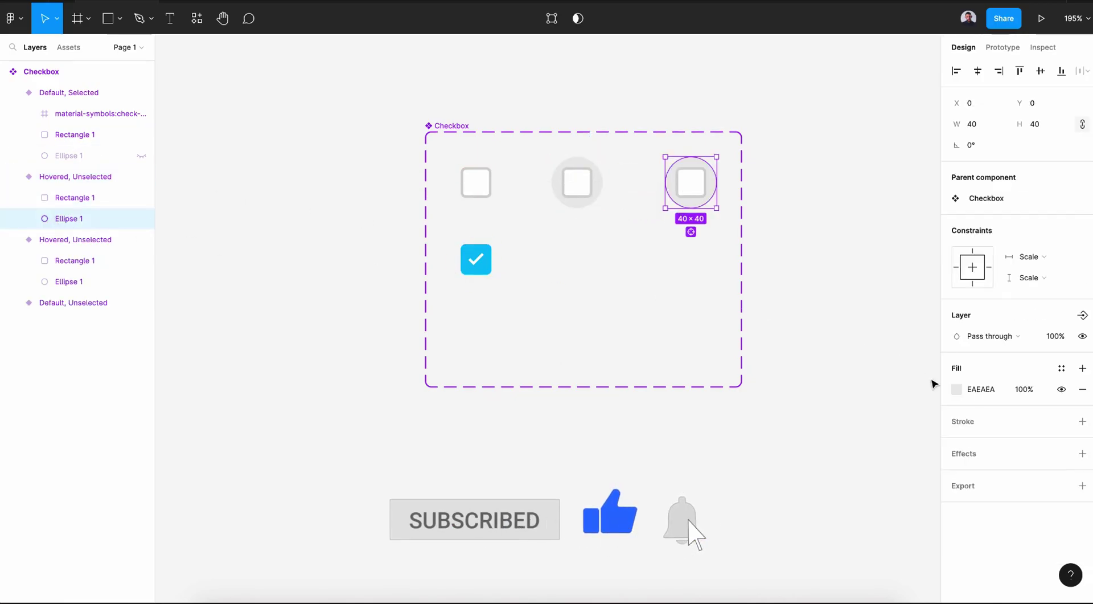
click(957, 389)
drag(787, 292, 783, 309)
key(Escape)
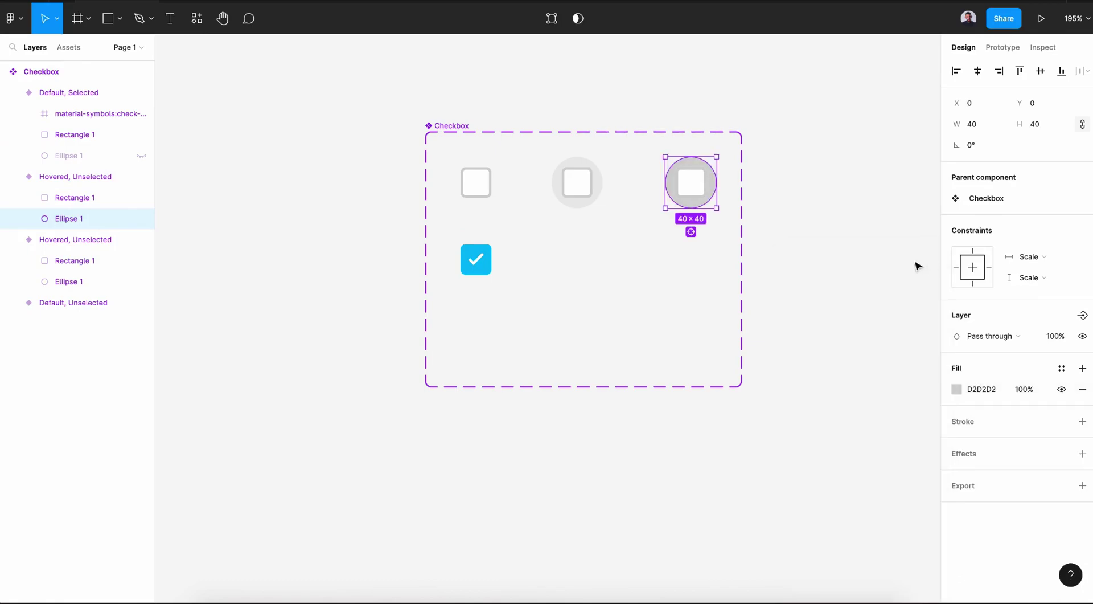
key(Escape)
- Set the darker copy's States to 'Focused' and duplicate the checked variant
click(1035, 298)
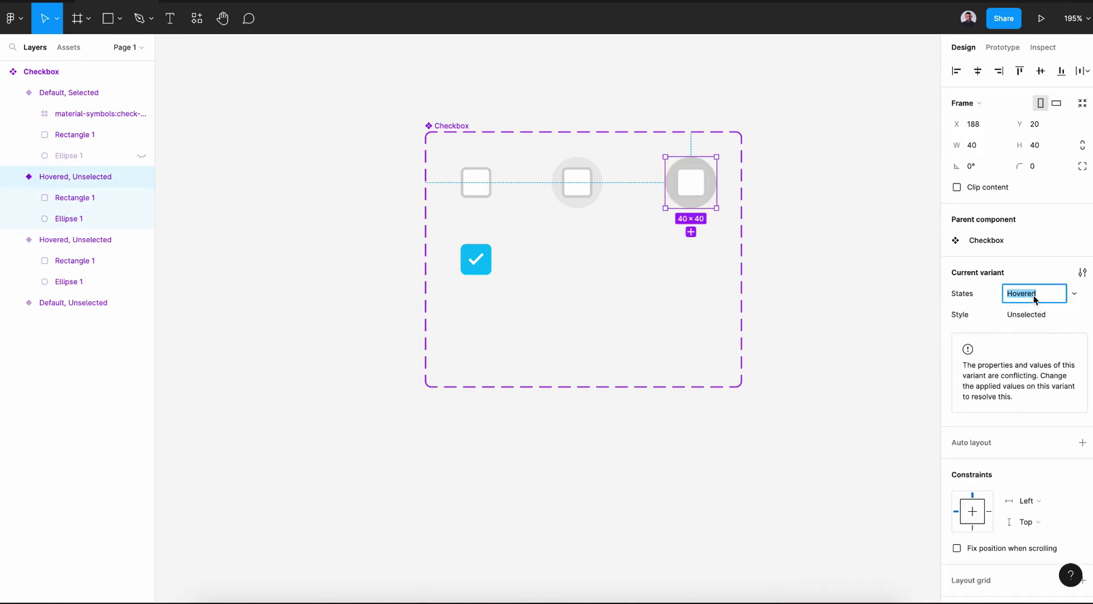
text(Focused)
key(Return)
key(Escape)
click(495, 275)
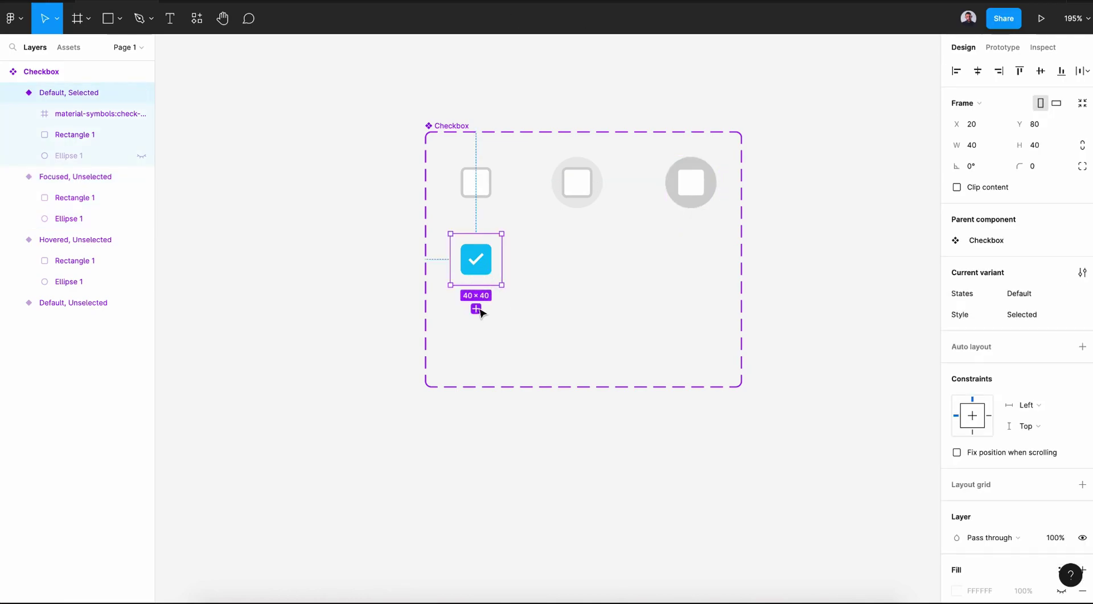
click(476, 309)
- Copy the Default, Selected variant and reveal its circle, filled pale blue DEF4FD
drag(502, 283, 590, 272)
click(13, 93)
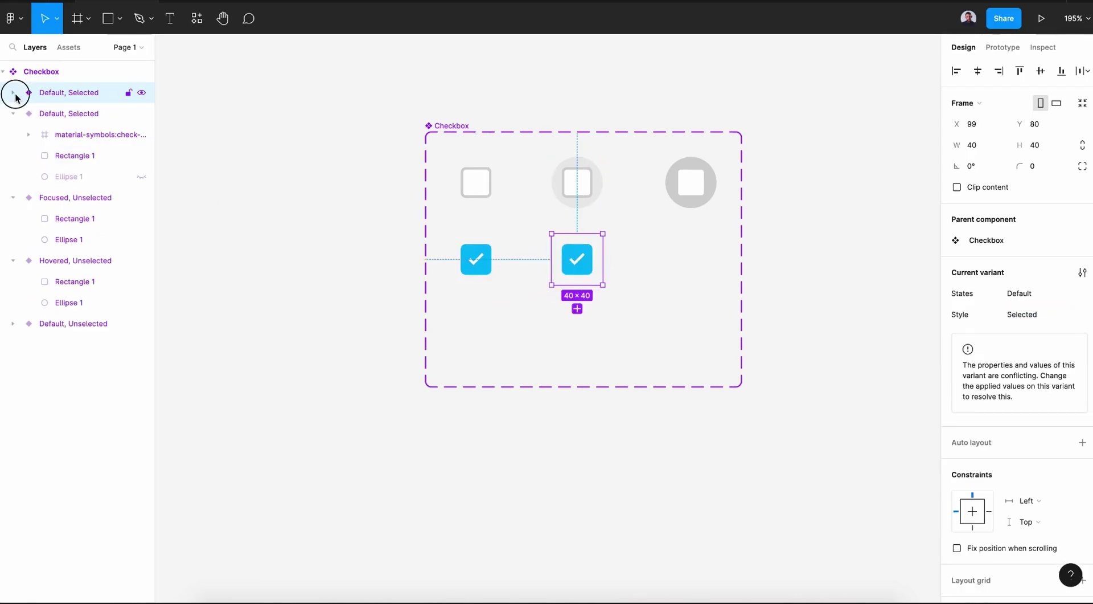
click(129, 158)
click(141, 156)
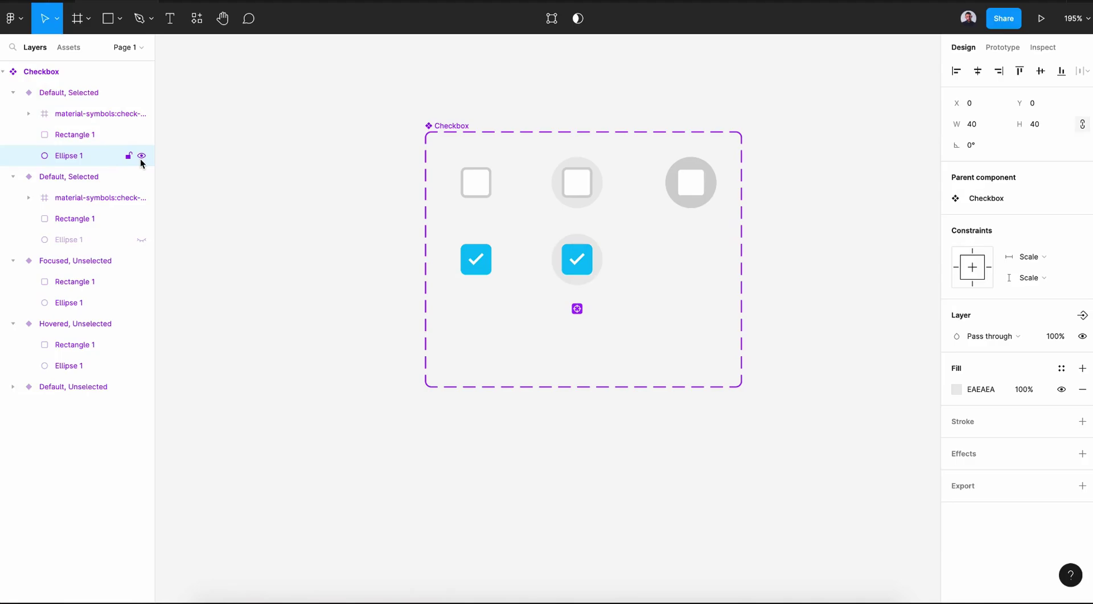
click(958, 390)
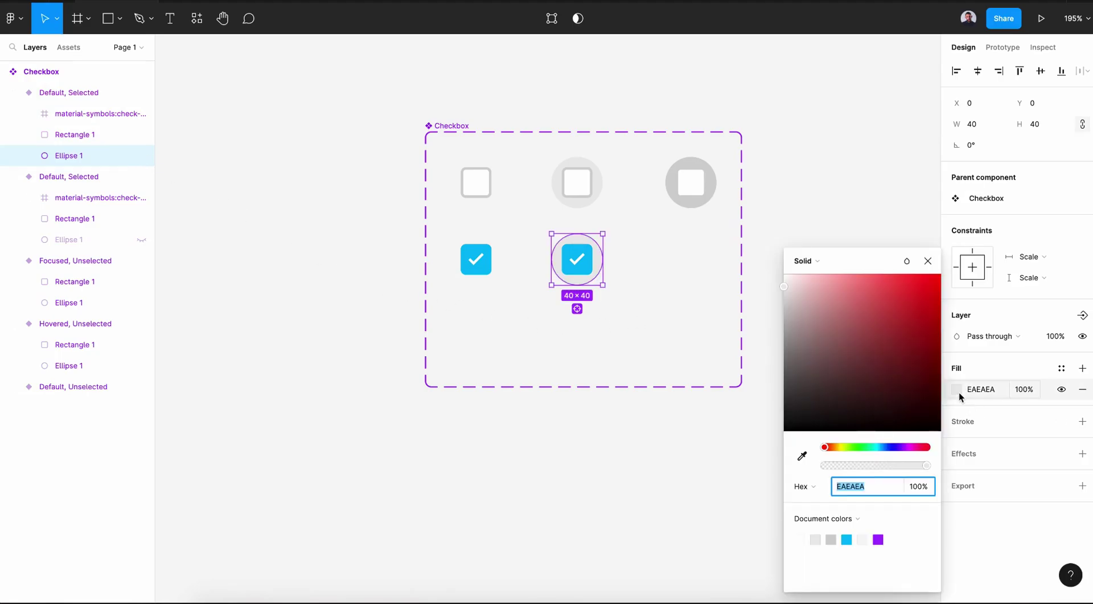
click(803, 455)
click(591, 257)
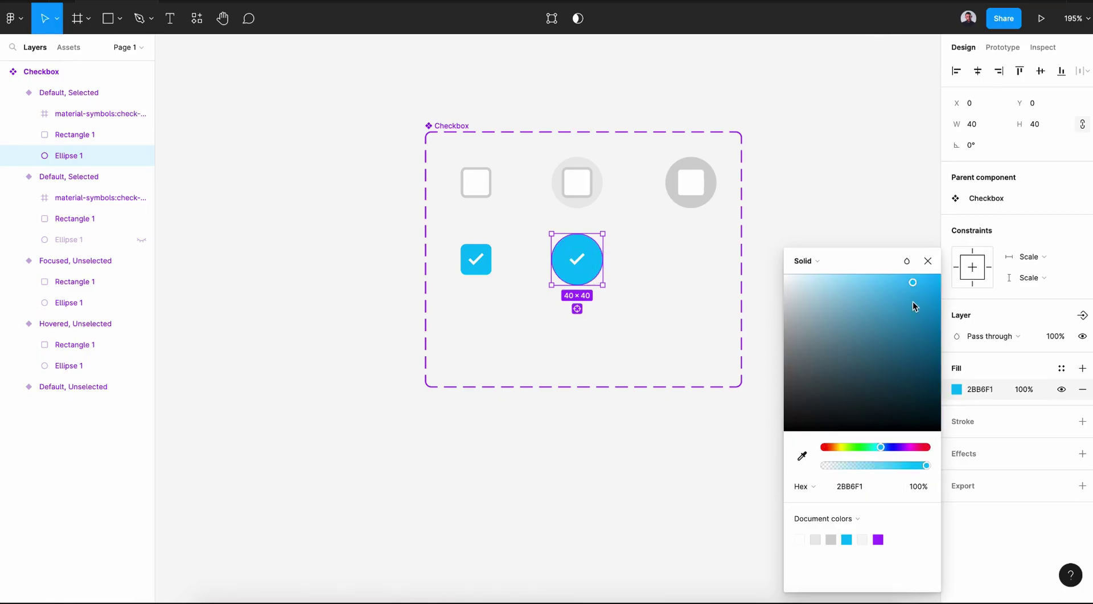
drag(913, 288, 802, 278)
key(Escape)
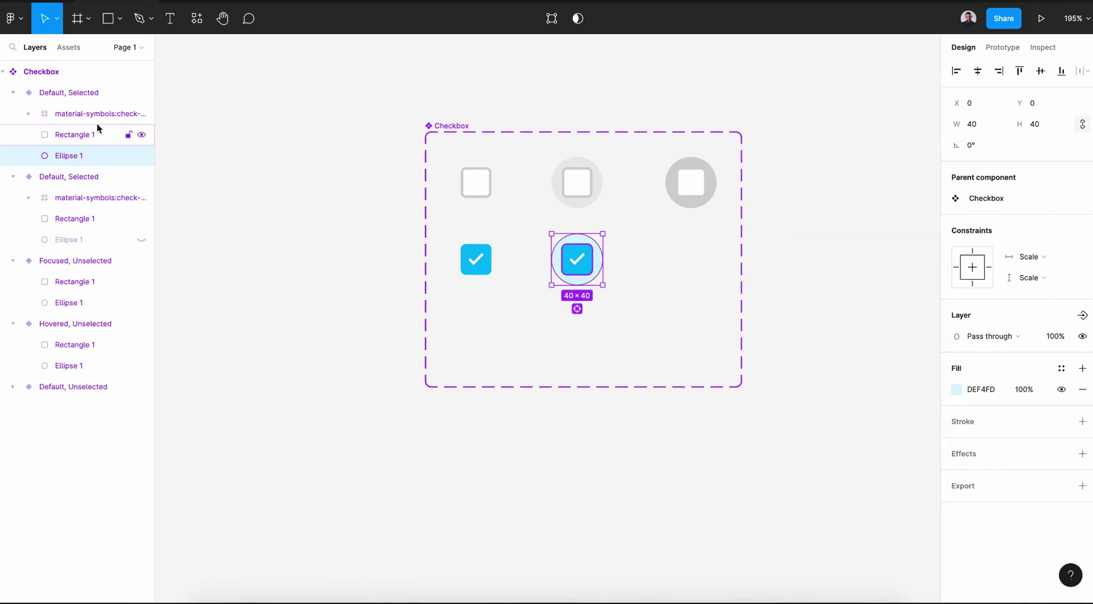
- Set the copied variant's States property to Hovered
click(63, 96)
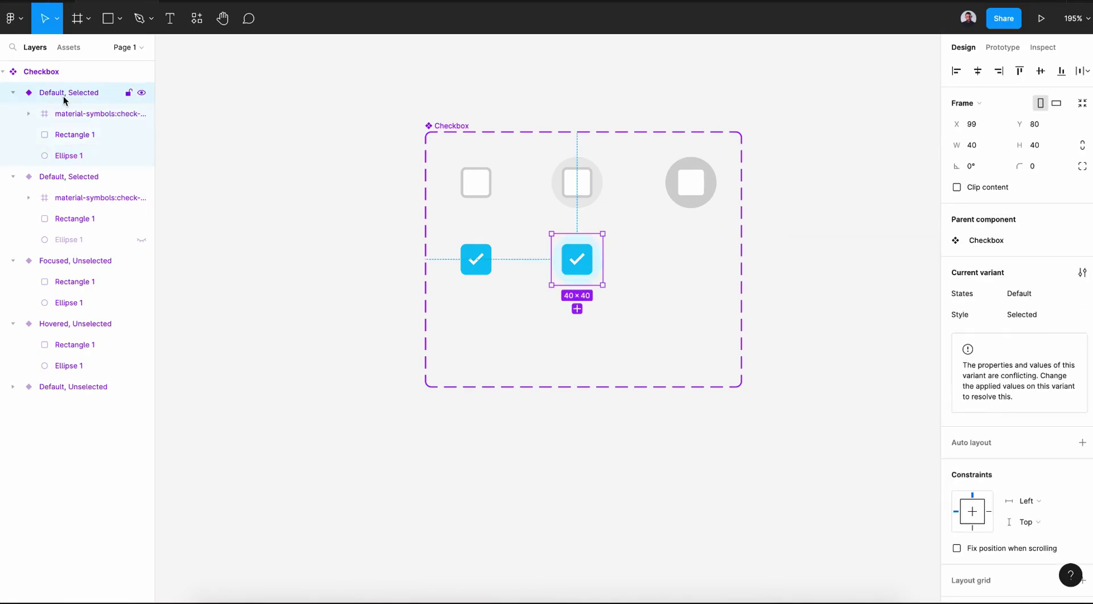
click(1033, 295)
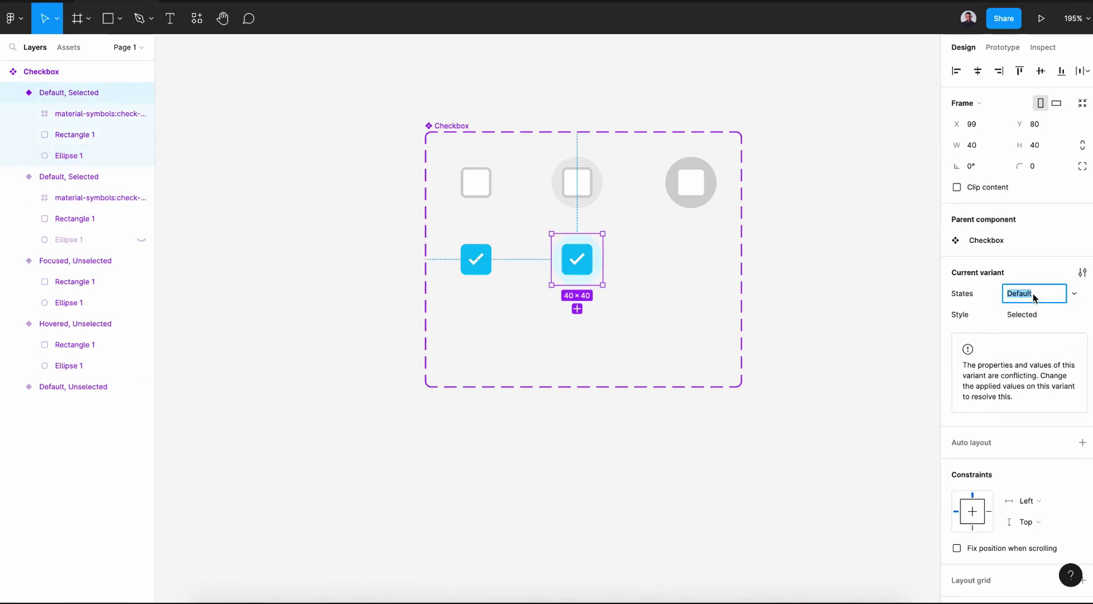
text(Hovered)
key(Tab)
- Duplicate the Hovered variant as Focused, Selected and fill its circle C1E6F5
click(577, 308)
click(1034, 293)
text(F)
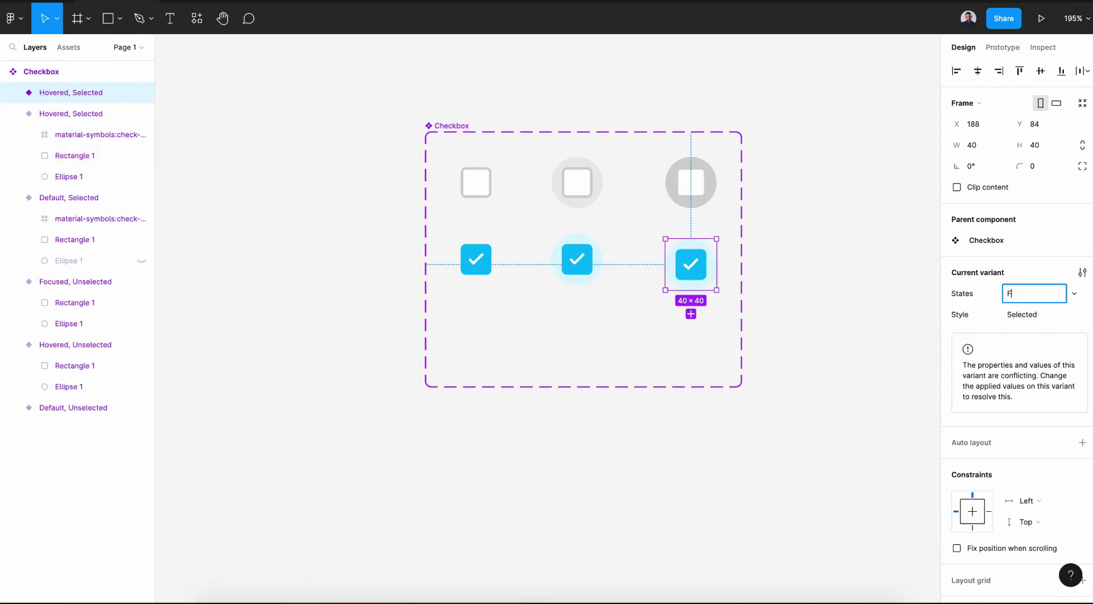
text(ocused)
key(Return)
click(14, 94)
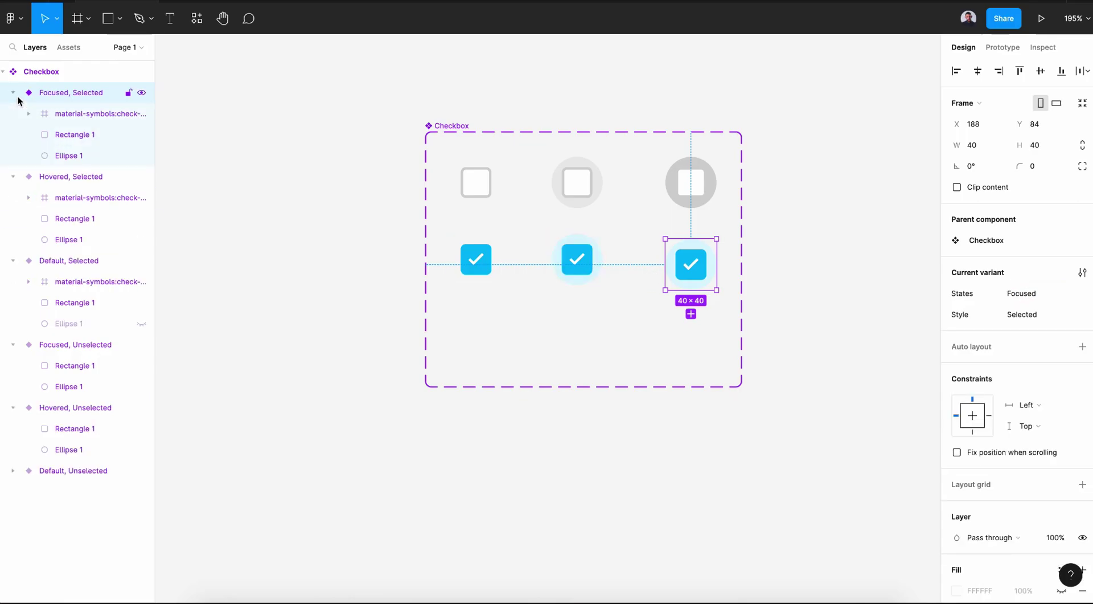
click(68, 154)
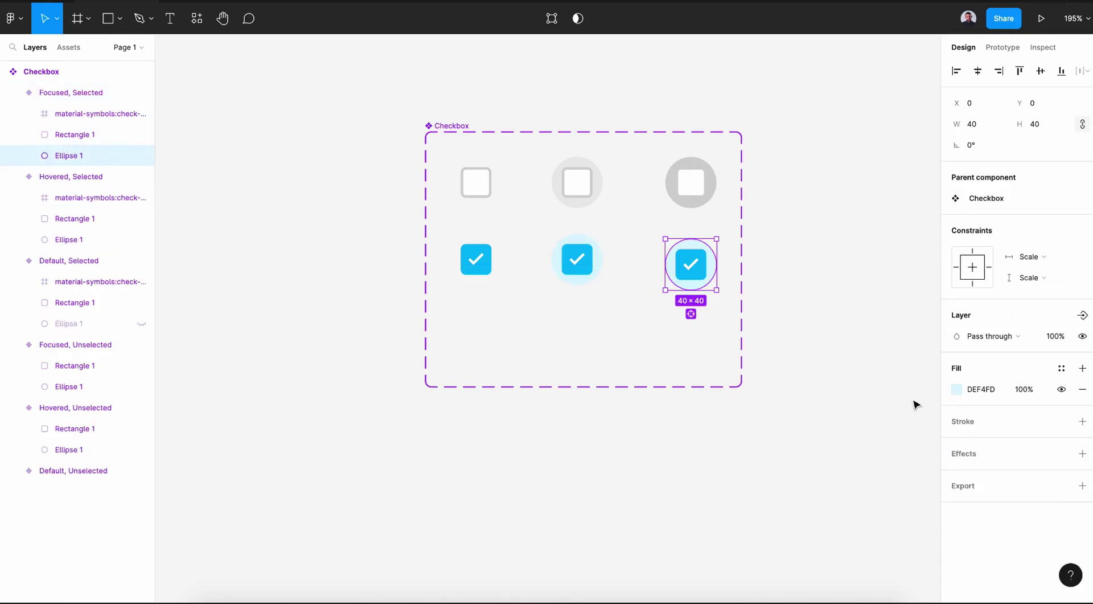
click(956, 389)
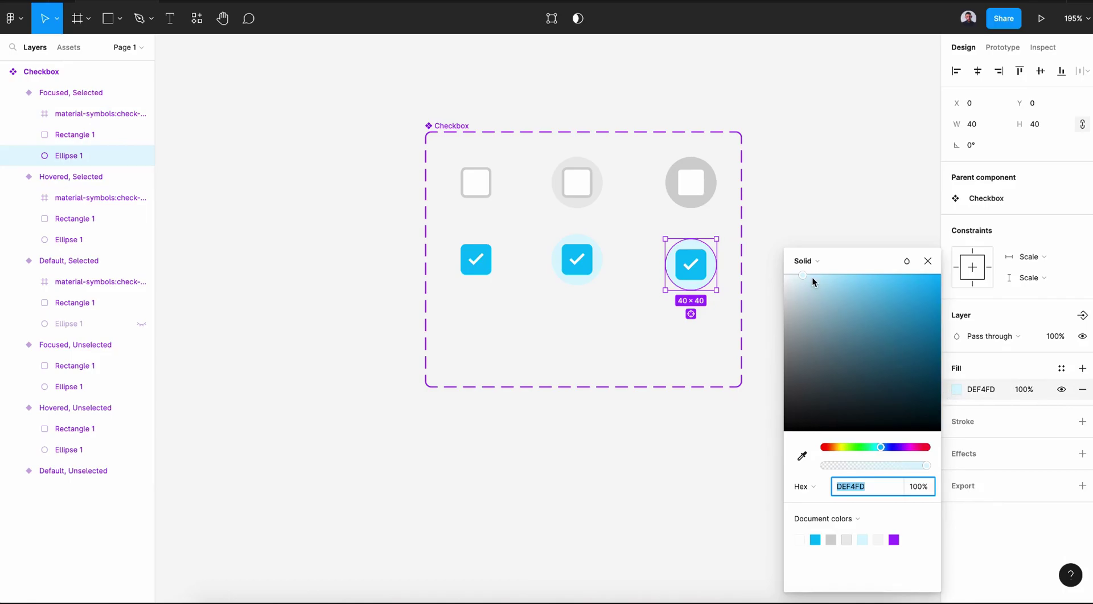
drag(812, 277, 817, 286)
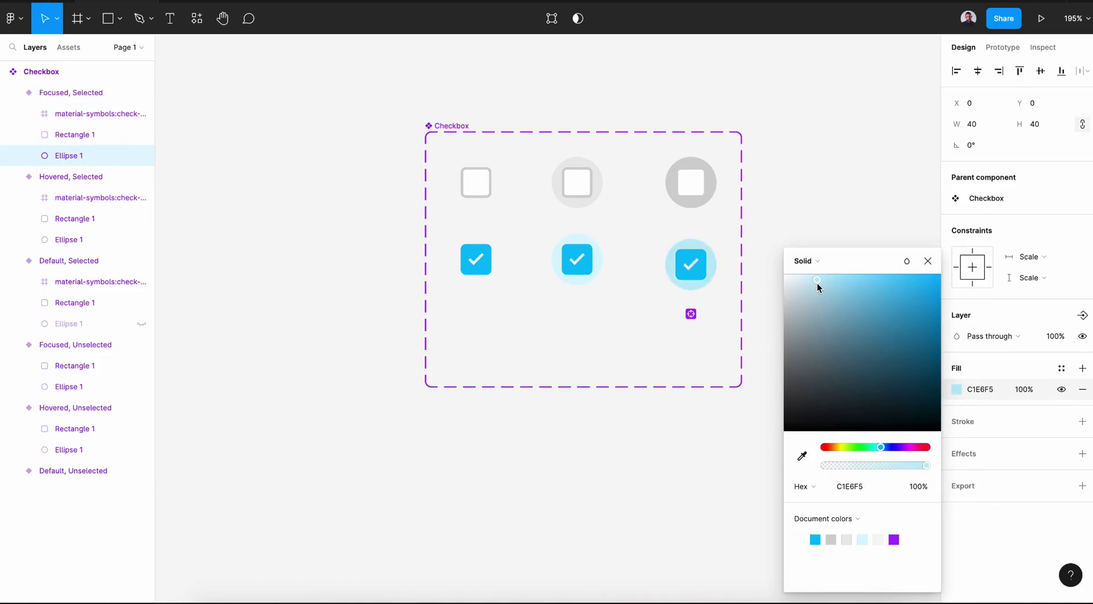
click(398, 129)
- Resize the Checkbox component set to fit its six variants at 248×144
click(449, 128)
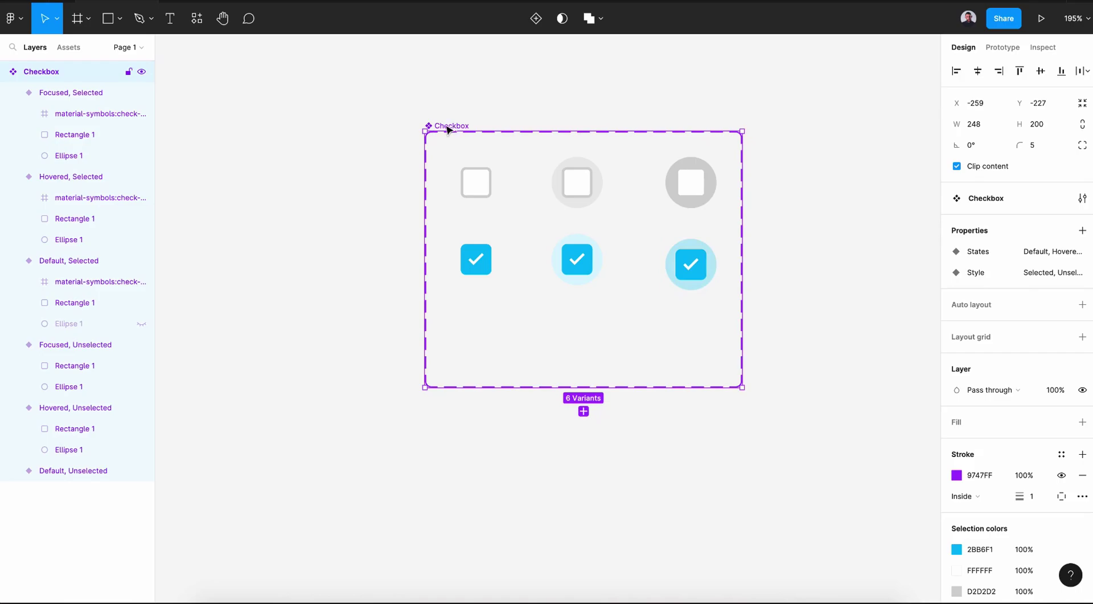
click(1084, 105)
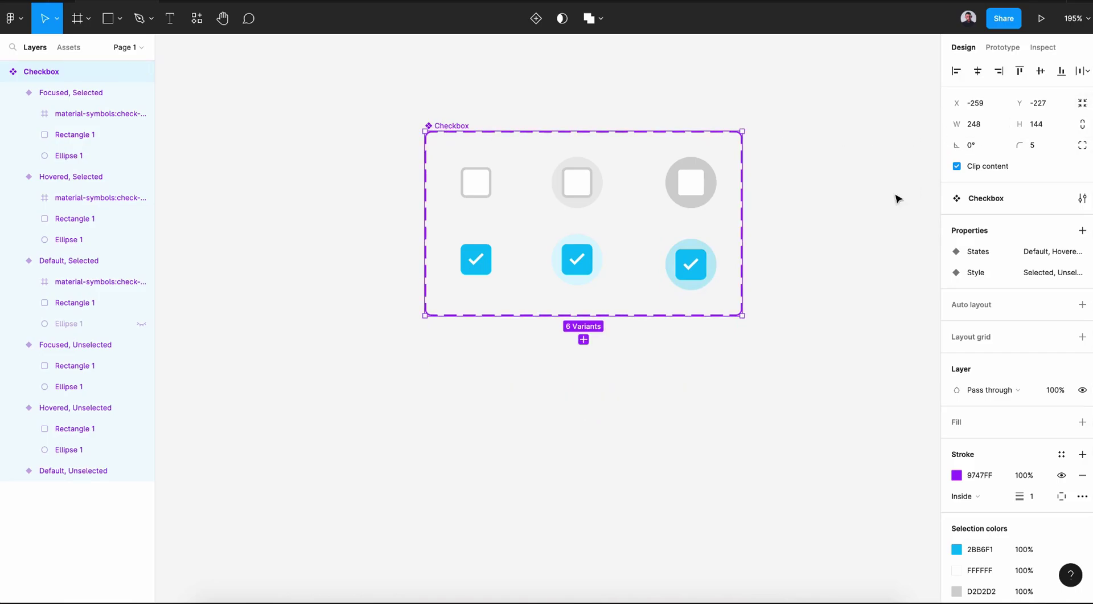
click(813, 252)
scroll(813, 251, up, 3)
scroll(813, 252, right, 2)
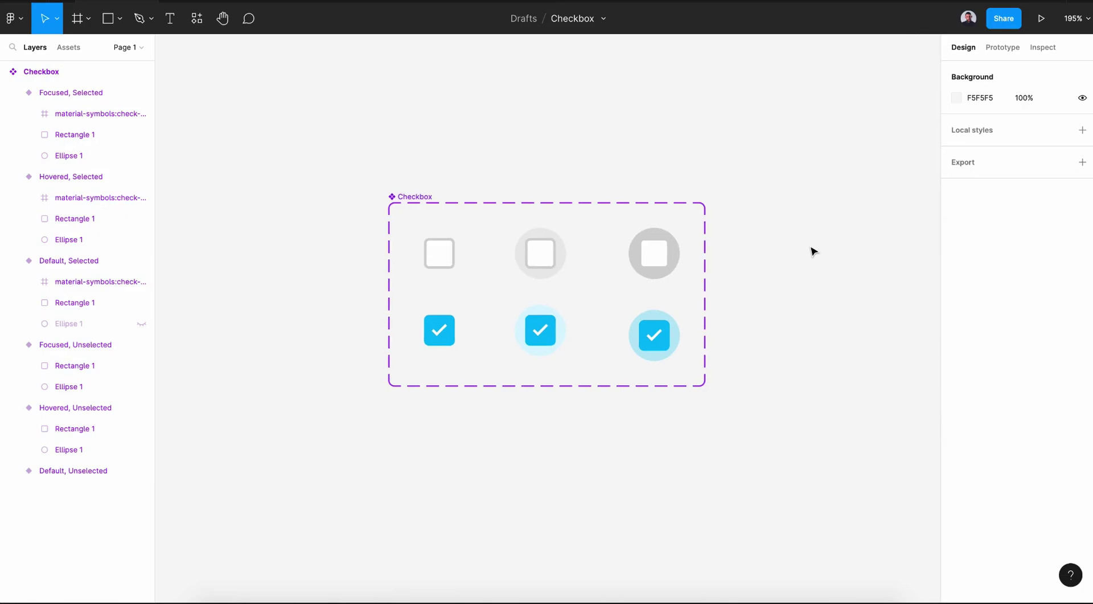
- Link Default, Unselected to Hovered, Unselected on hover with Smart animate
click(997, 53)
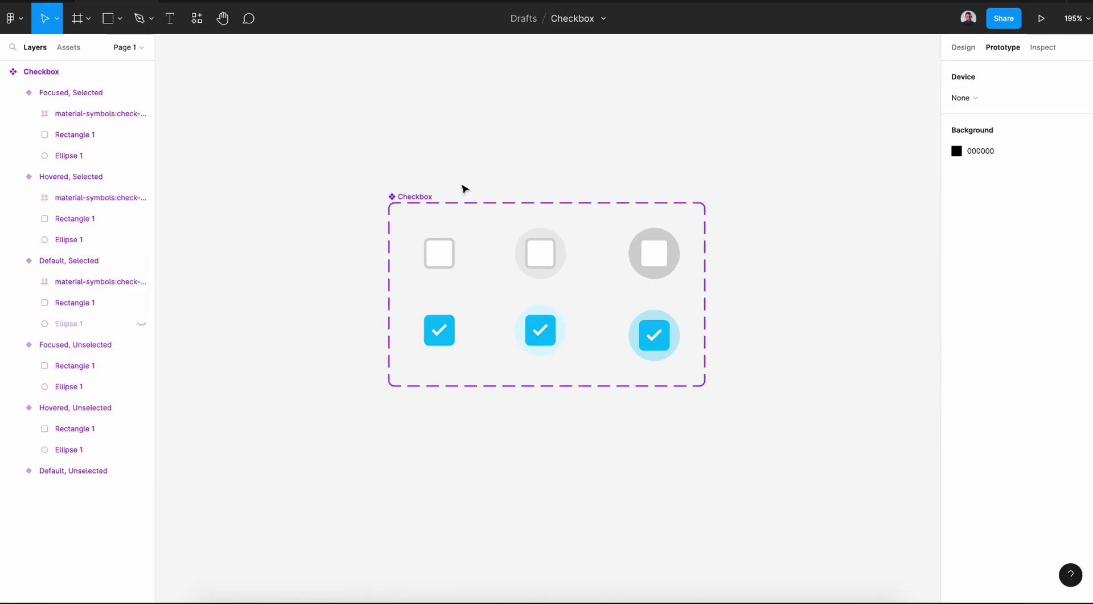
click(424, 198)
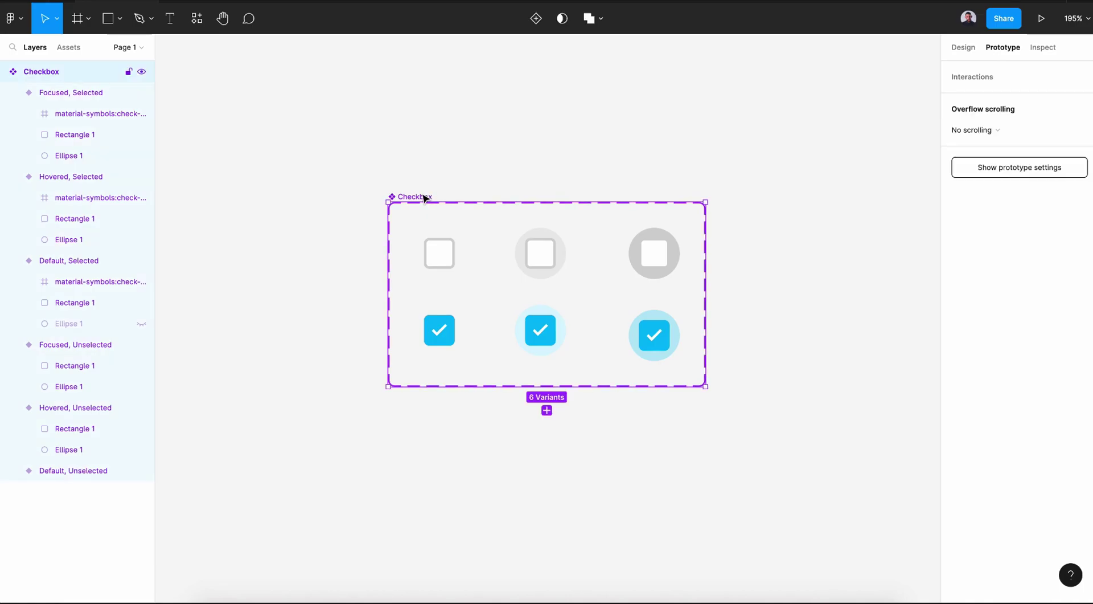
click(455, 268)
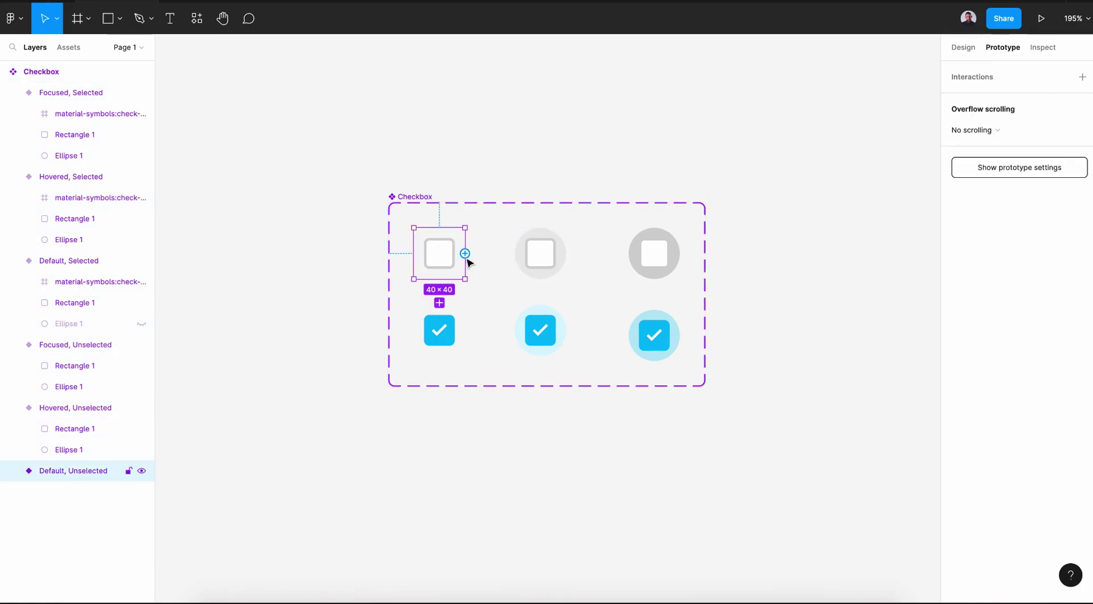
drag(465, 253, 524, 256)
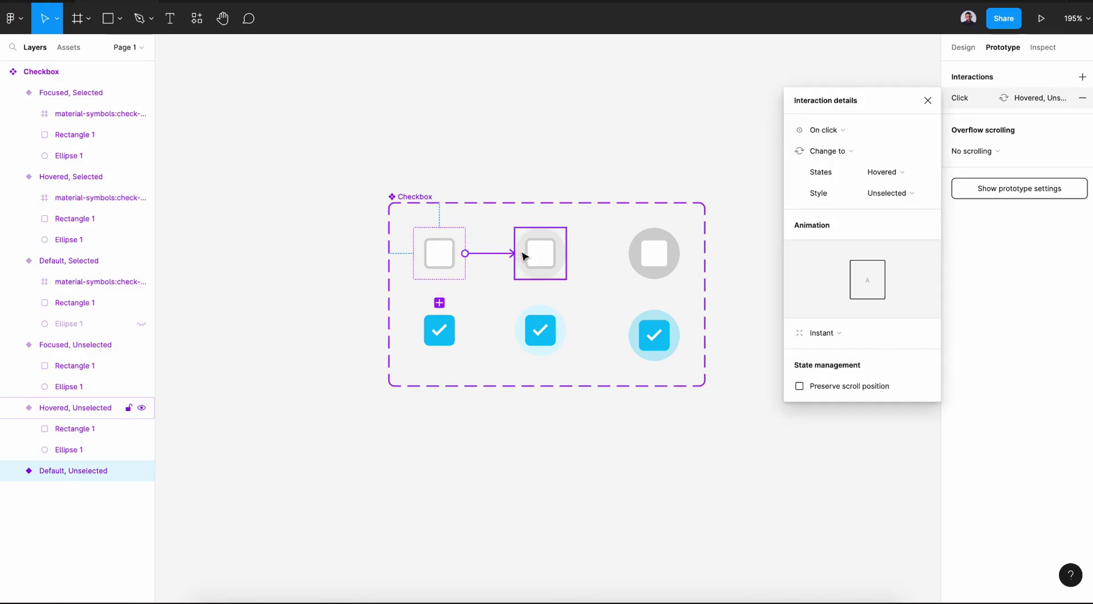
click(828, 130)
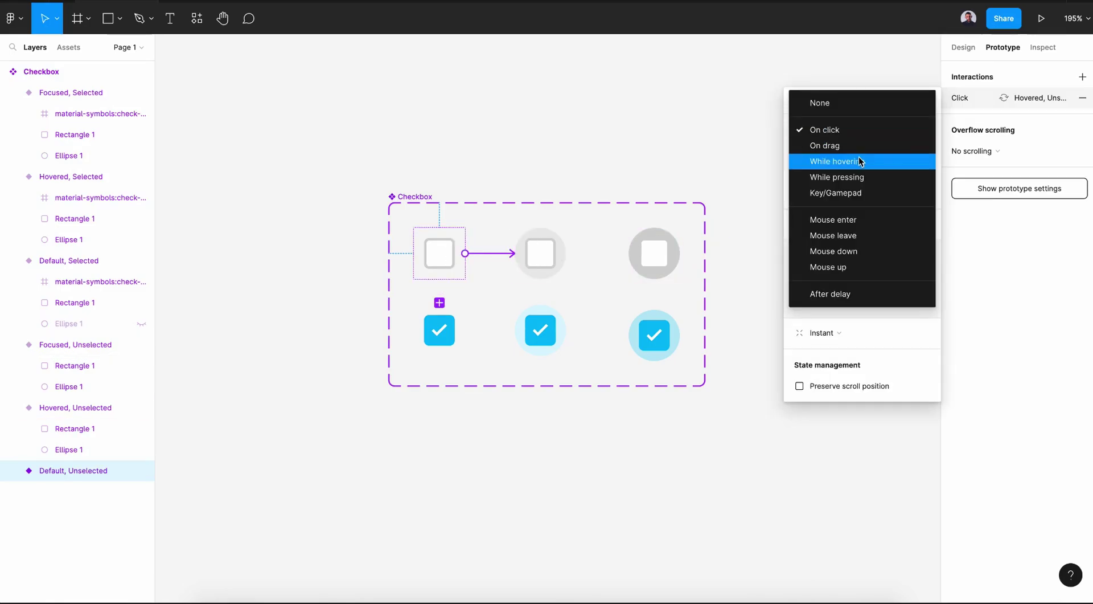
click(820, 164)
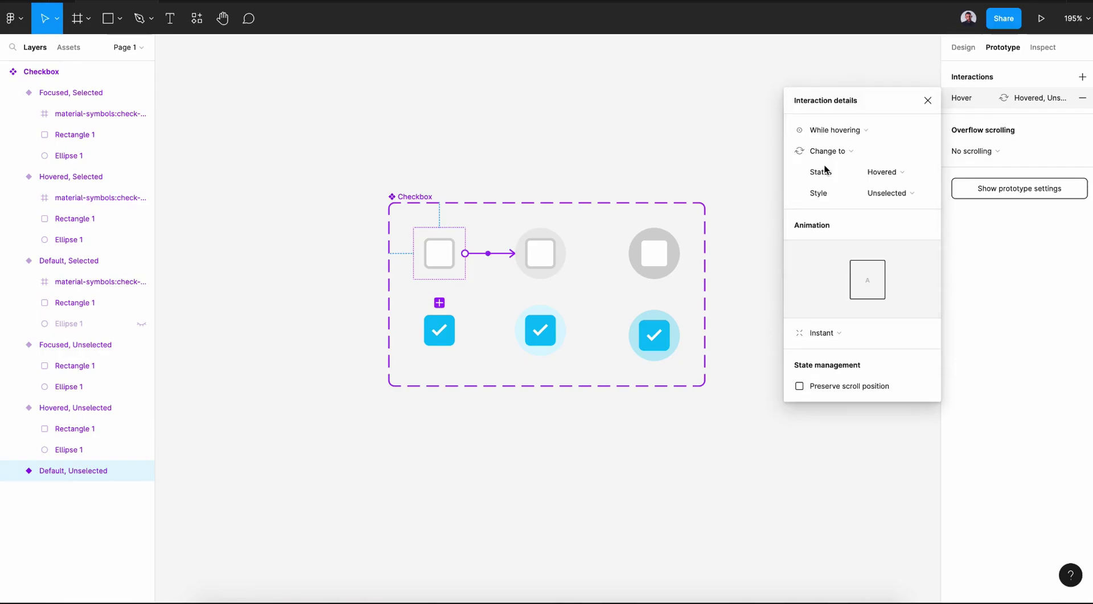
click(822, 333)
click(844, 367)
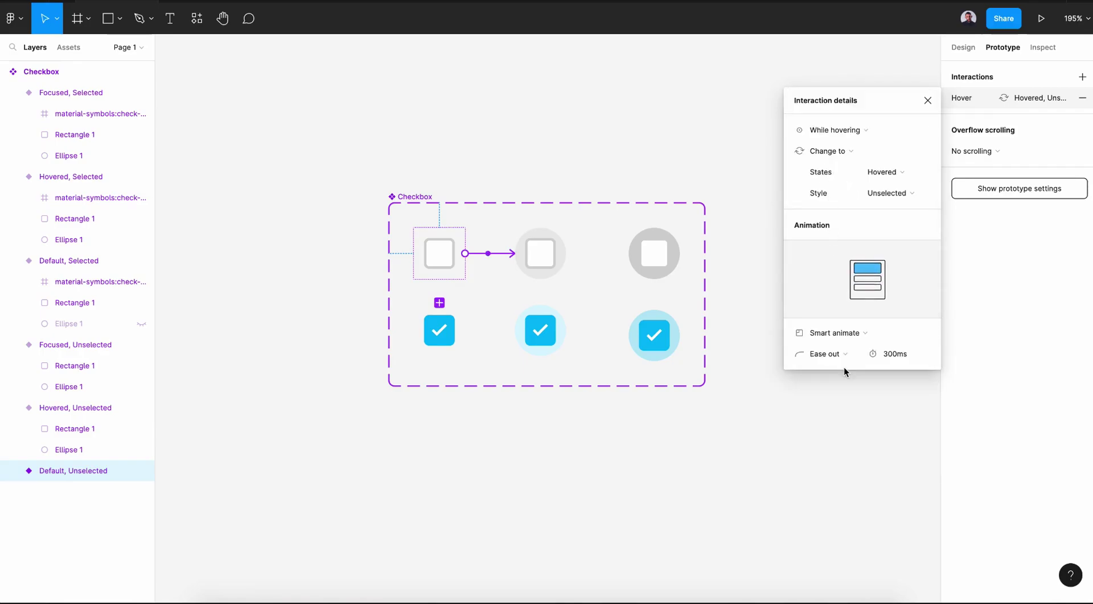
- Link Hovered, Unselected to Focused while pressing, then Focused, Unselected to Default, Selected
click(547, 268)
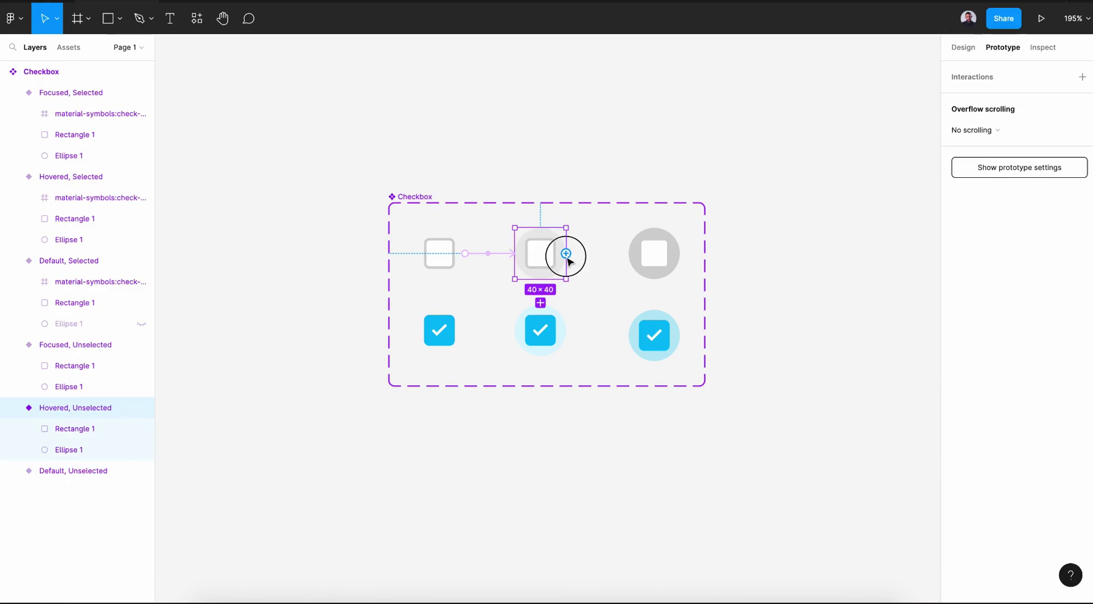
drag(566, 254, 639, 272)
click(866, 126)
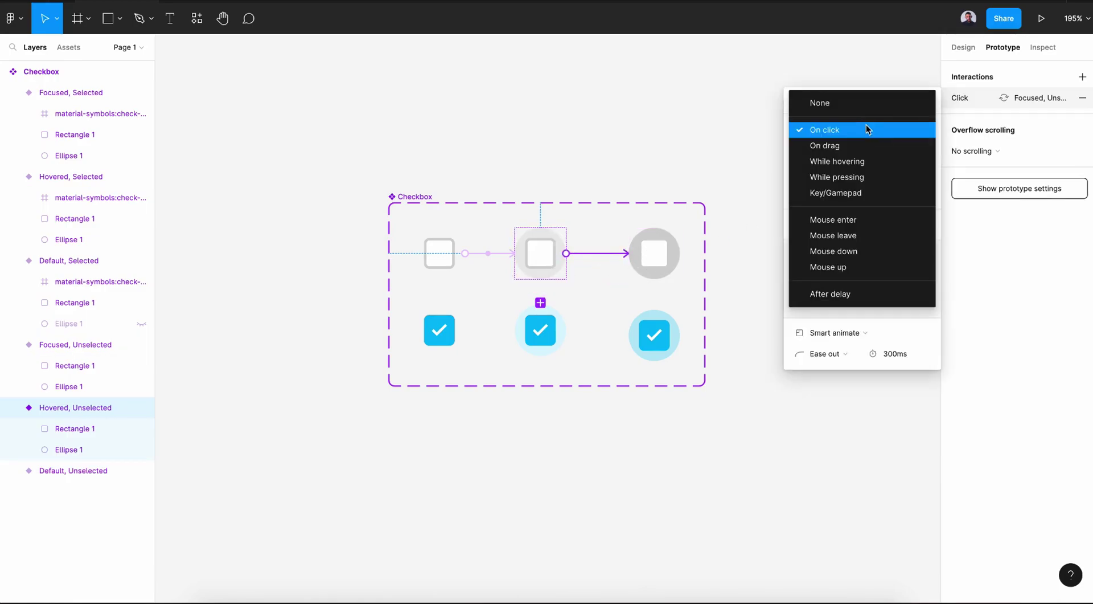
click(874, 173)
click(852, 335)
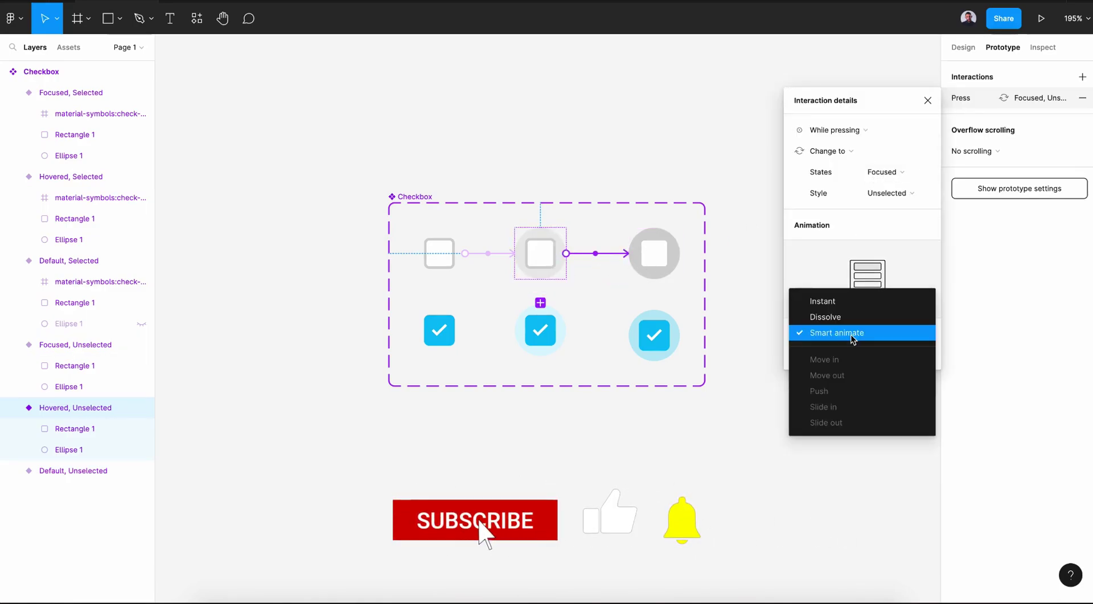
click(852, 336)
click(676, 254)
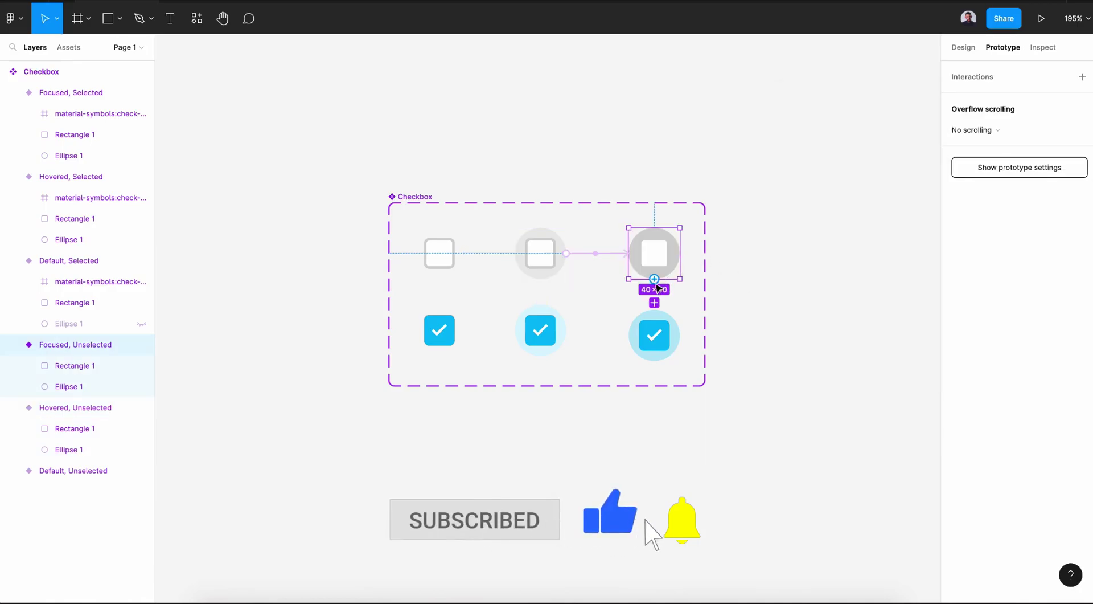
drag(655, 280, 459, 314)
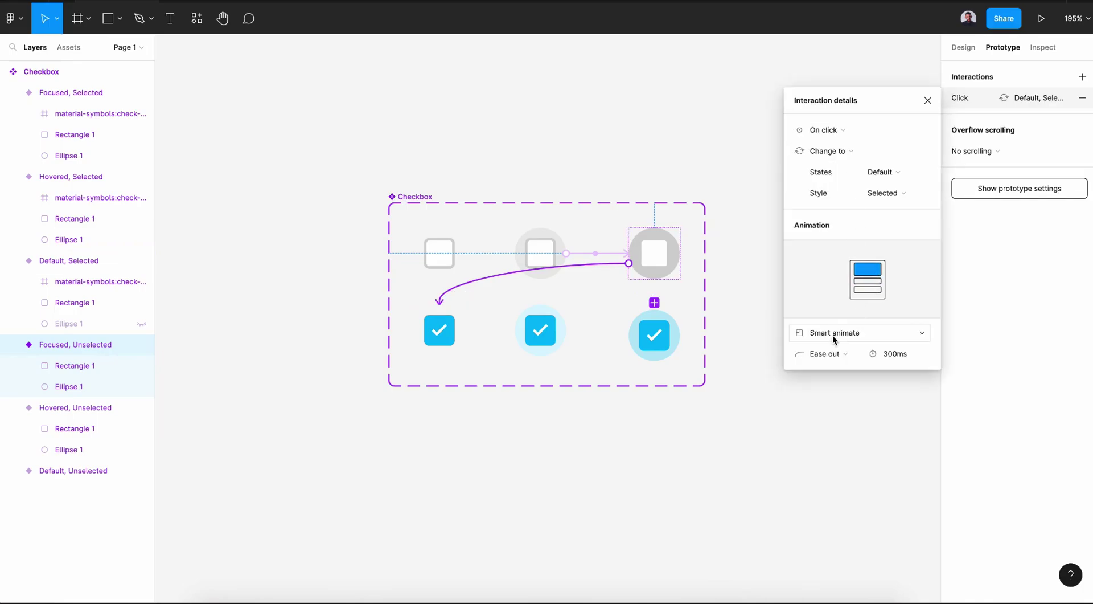
- Link Default, Selected to Hovered, Selected on hover with Smart animate
click(431, 352)
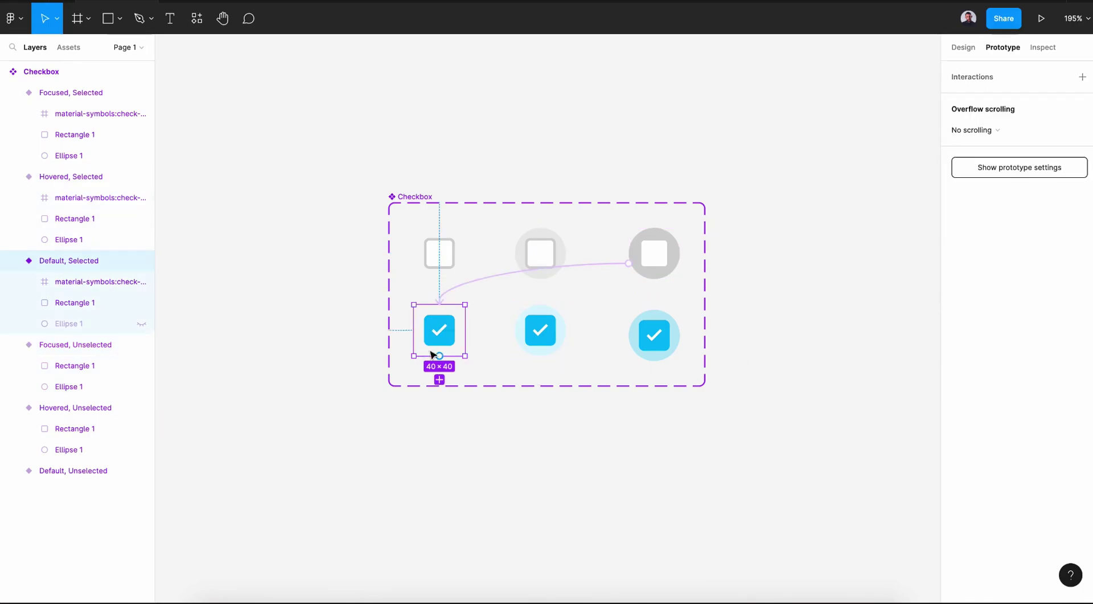
drag(465, 330, 541, 331)
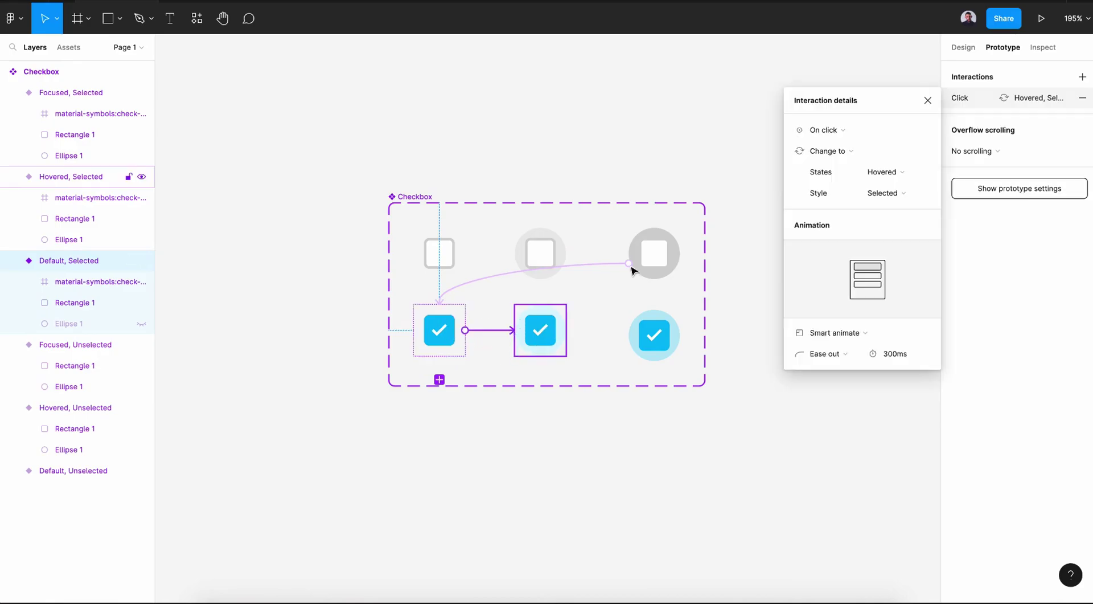
click(820, 130)
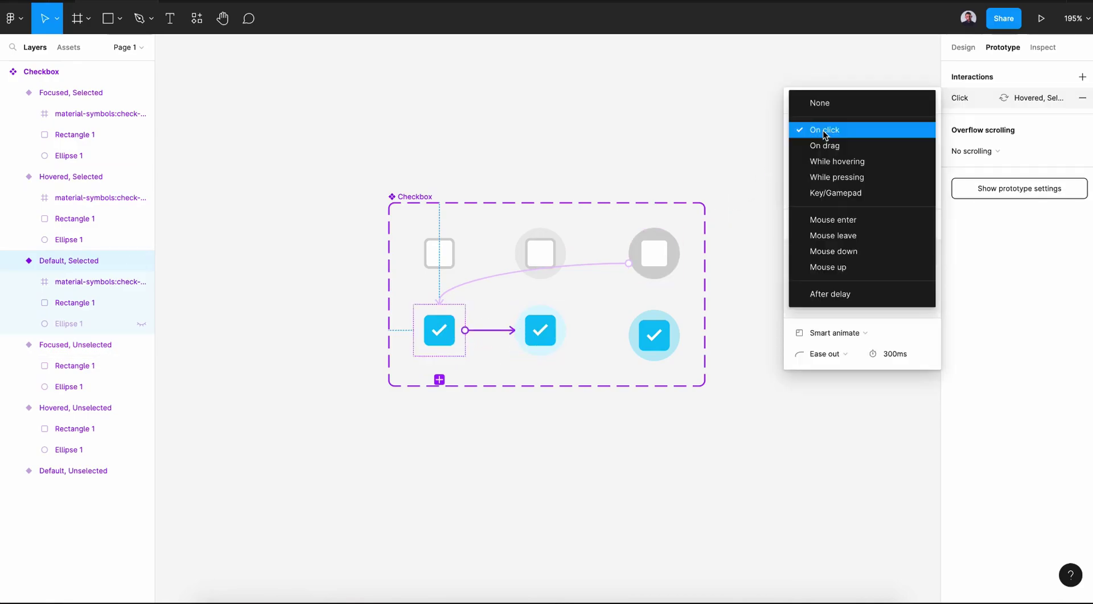
click(832, 160)
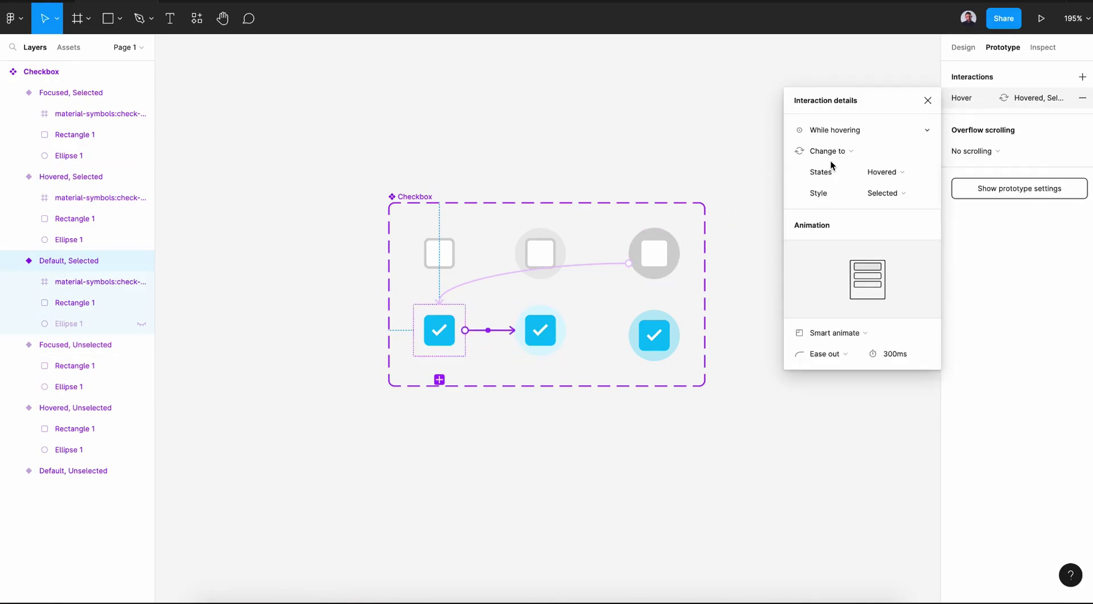
click(853, 340)
click(853, 337)
- Link Hovered, Selected to Focused while pressing, and Focused, Selected back to Default, Unselected
click(564, 339)
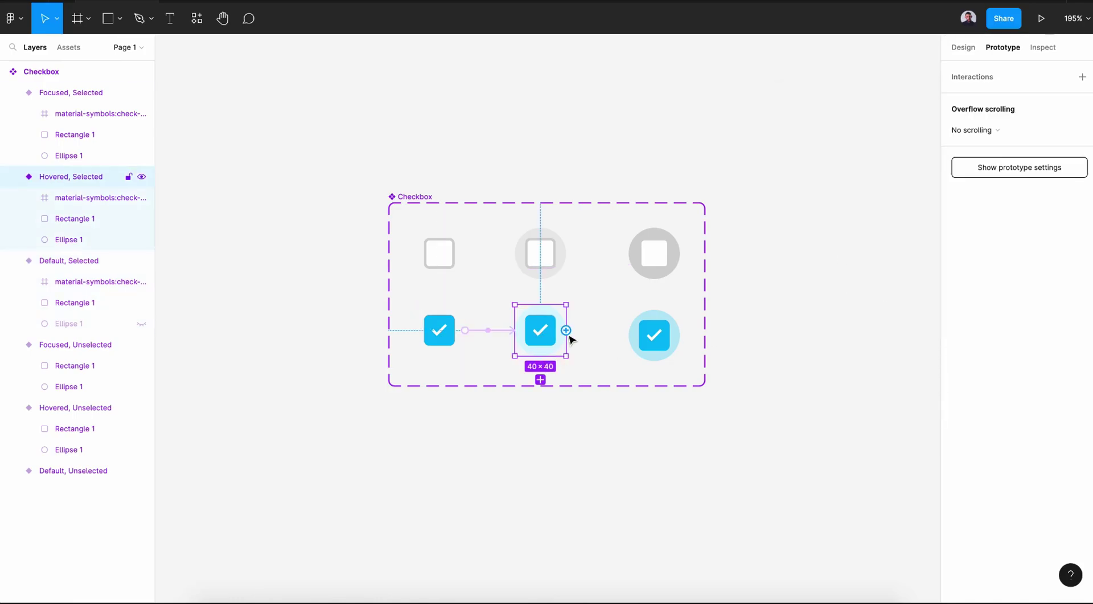
drag(566, 331, 652, 340)
click(823, 131)
click(853, 173)
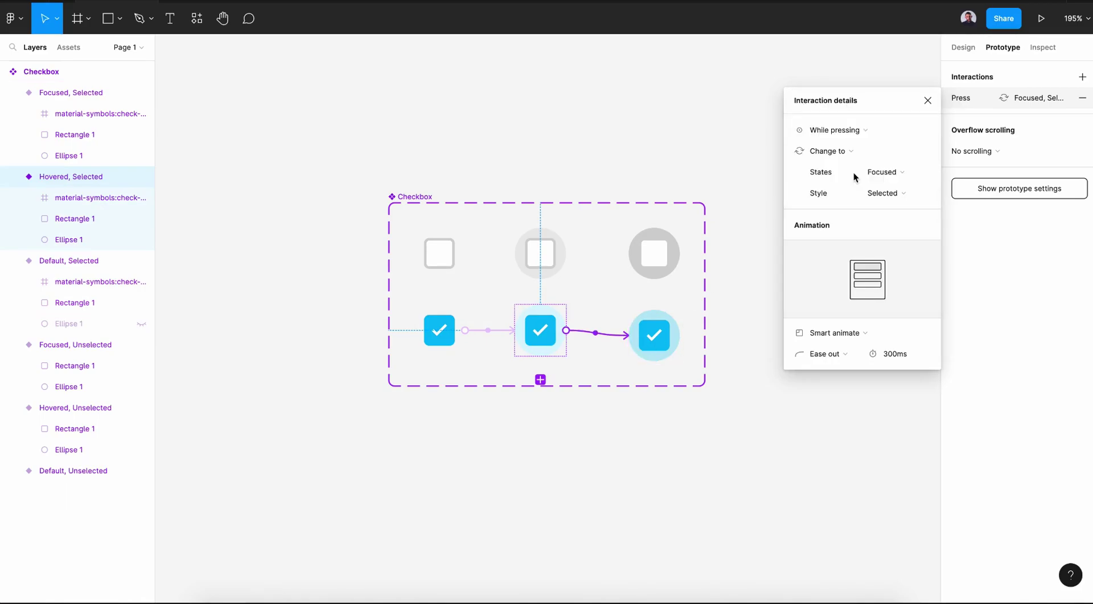
click(842, 330)
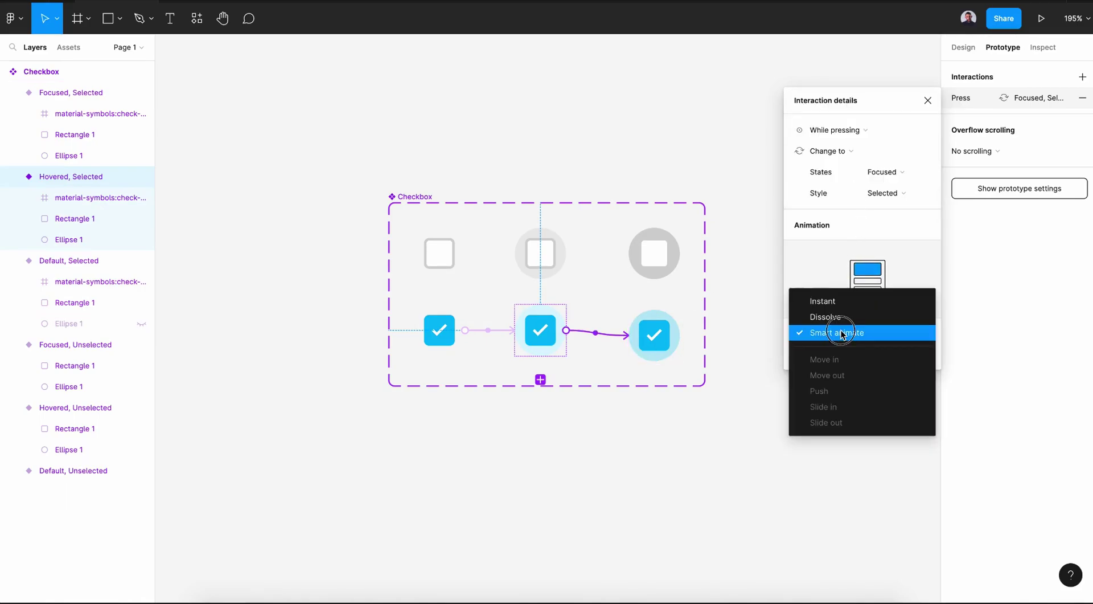
click(842, 333)
click(678, 344)
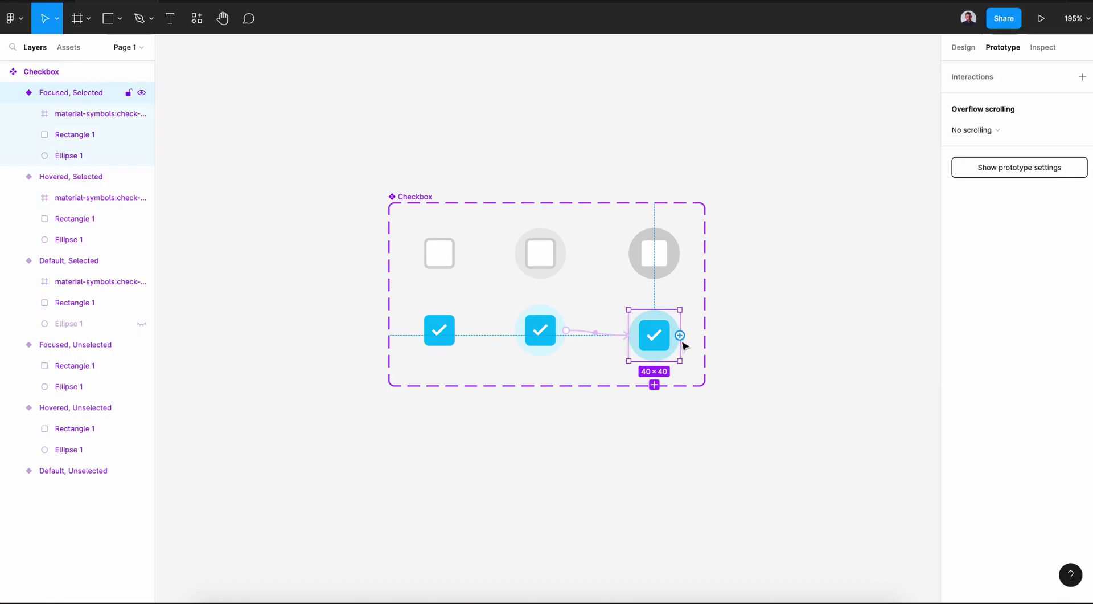
drag(681, 336, 435, 275)
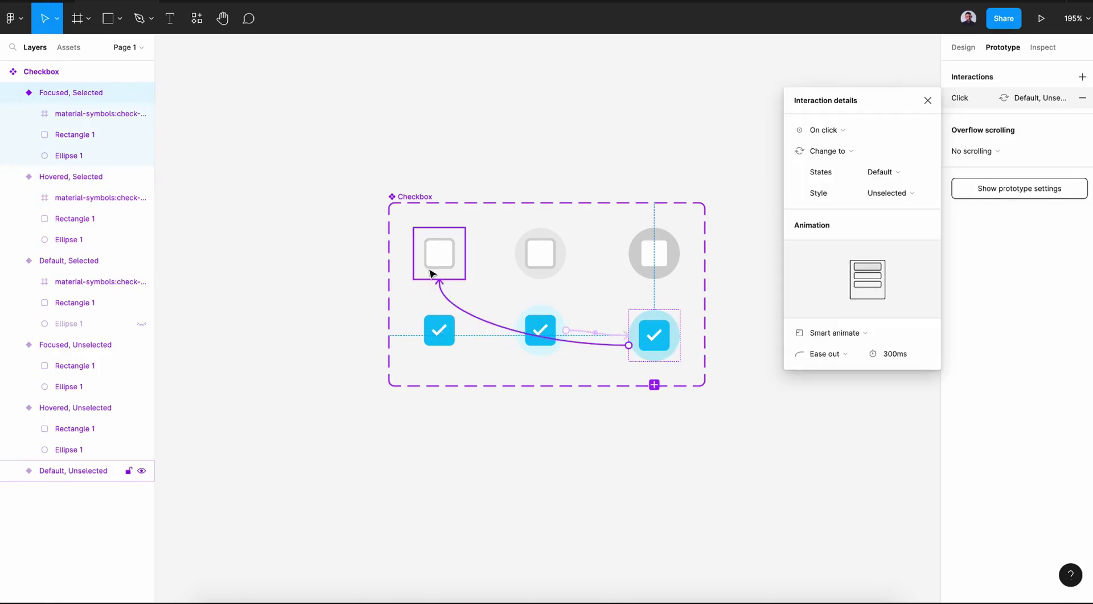
click(928, 100)
click(850, 235)
scroll(850, 235, down, 2)
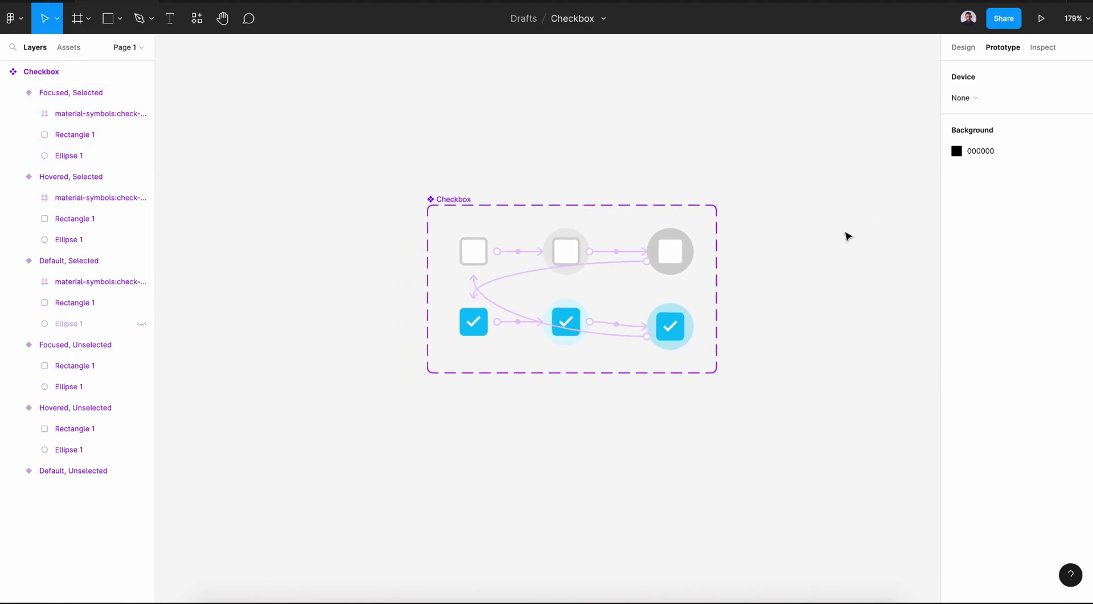
- Draw a 355×233 Frame 1 to the right of the component set
scroll(848, 235, down, 3)
scroll(848, 236, right, 5)
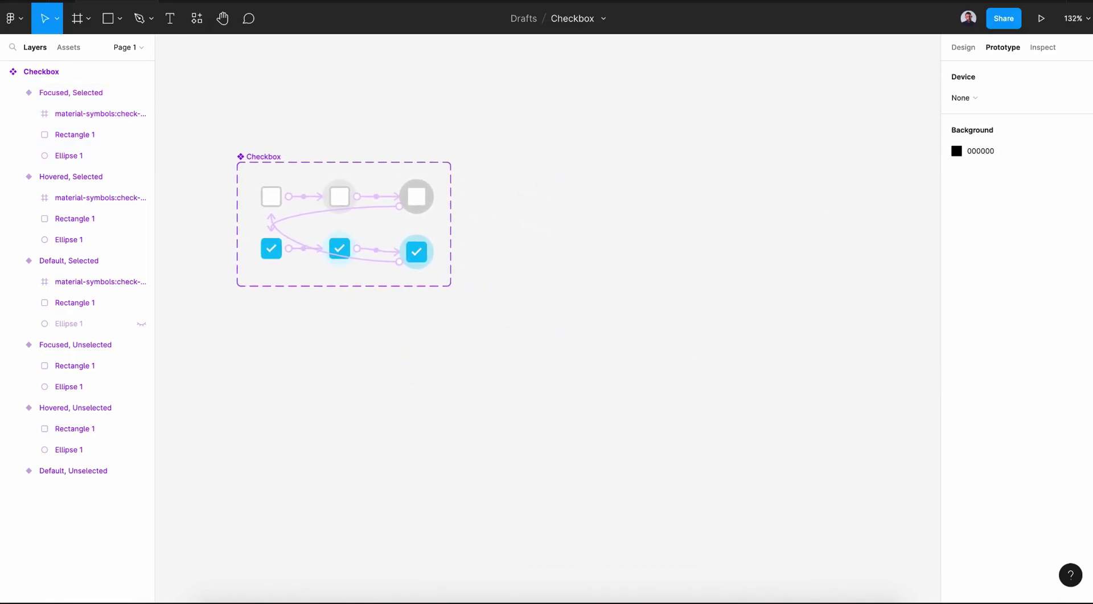
click(89, 18)
click(143, 48)
drag(510, 147, 817, 348)
- Place a Checkbox instance from Assets into Frame 1, centred horizontally
click(965, 47)
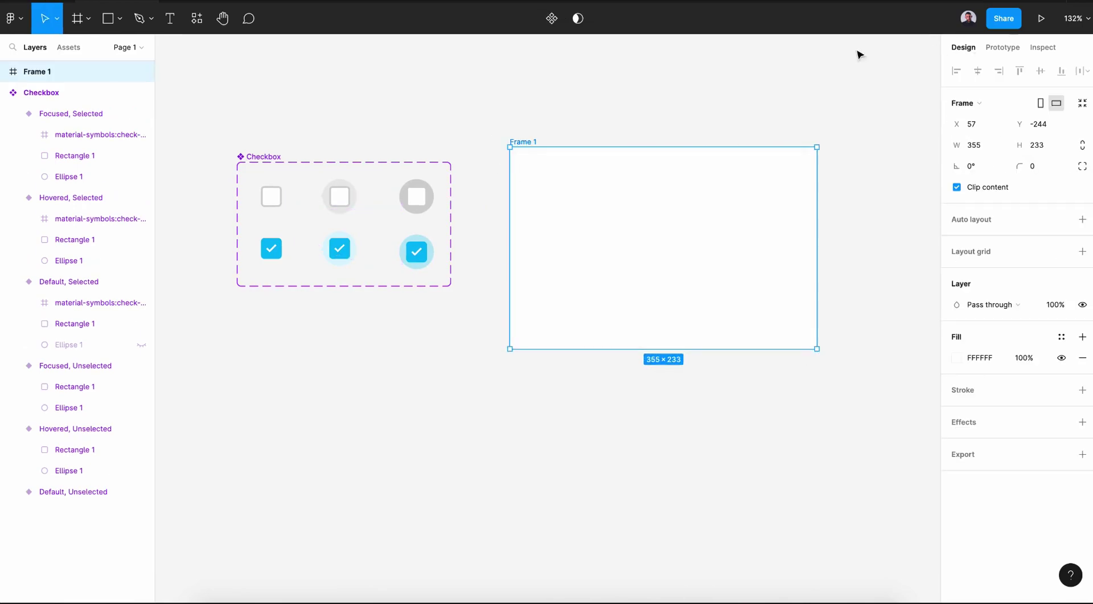
click(68, 46)
drag(28, 143, 669, 250)
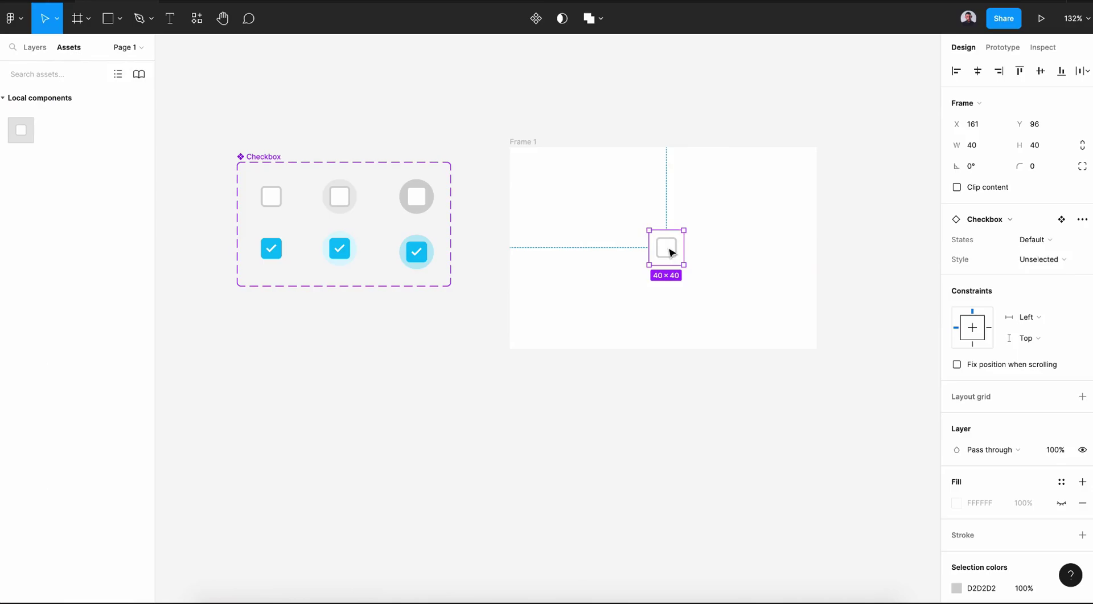
click(978, 70)
key(Escape)
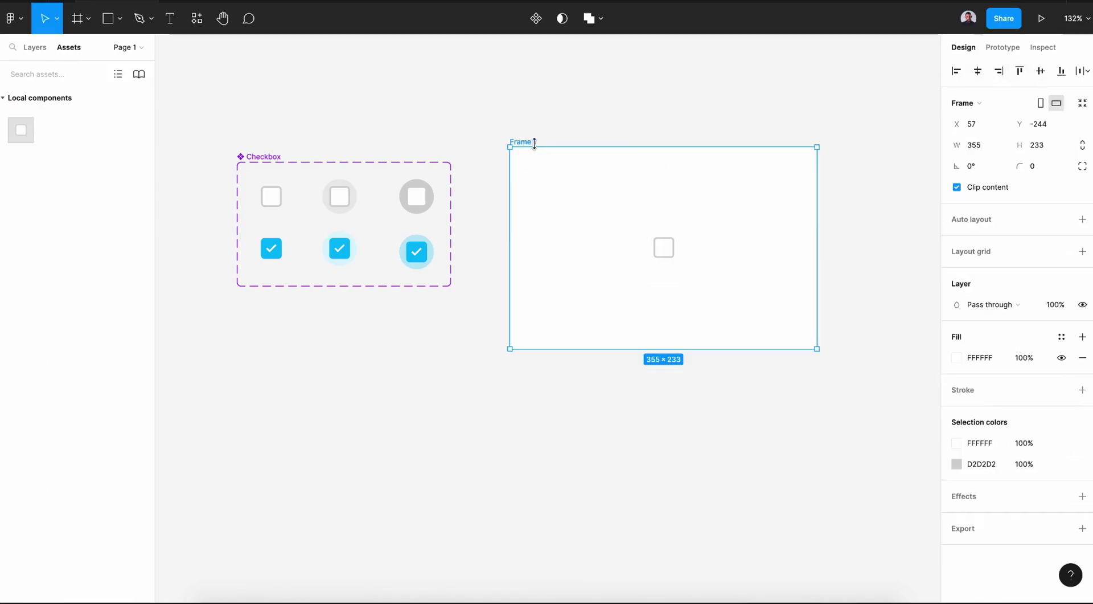
- Present Frame 1 and toggle the checkbox checked and then unchecked
click(1043, 25)
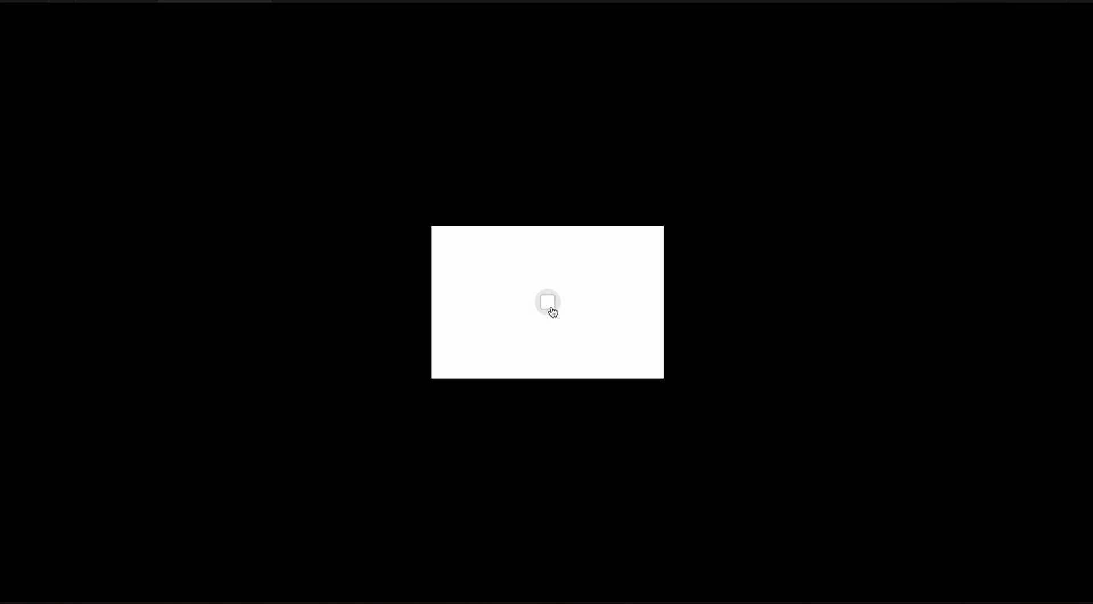
click(551, 309)
click(551, 311)
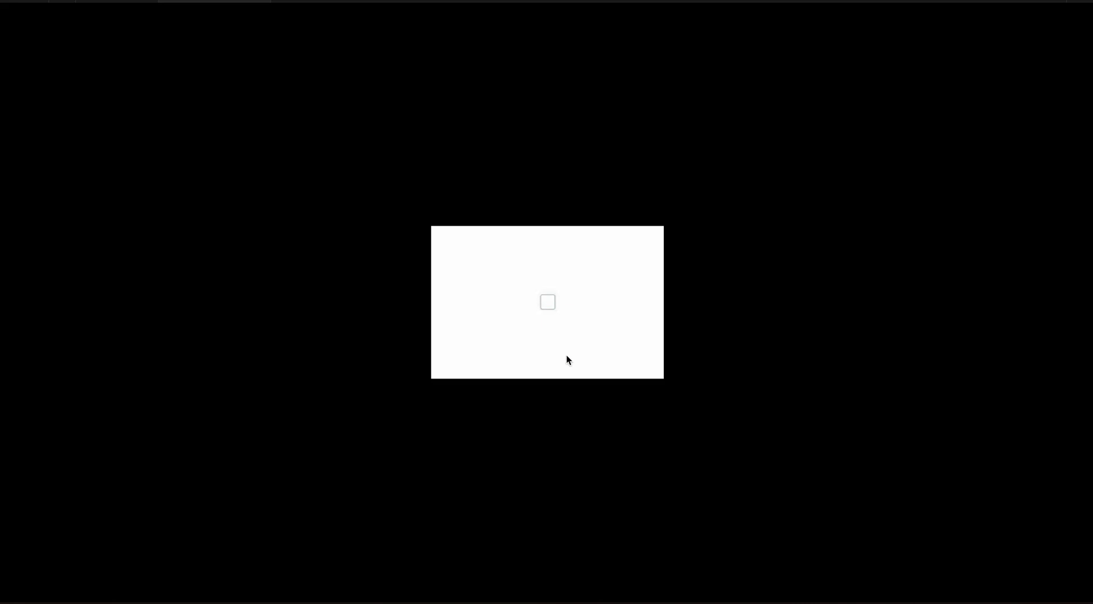